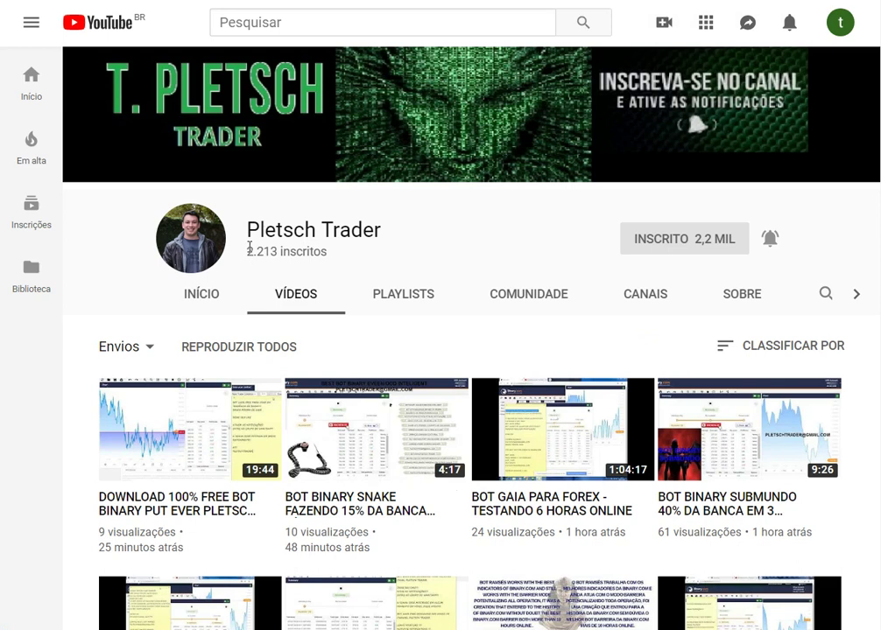
# Look through the trading channel's uploaded videos, including the free bot download and manual strategy uploads
pyautogui.click(331, 254)
pyautogui.scroll(-4, 346, 276)
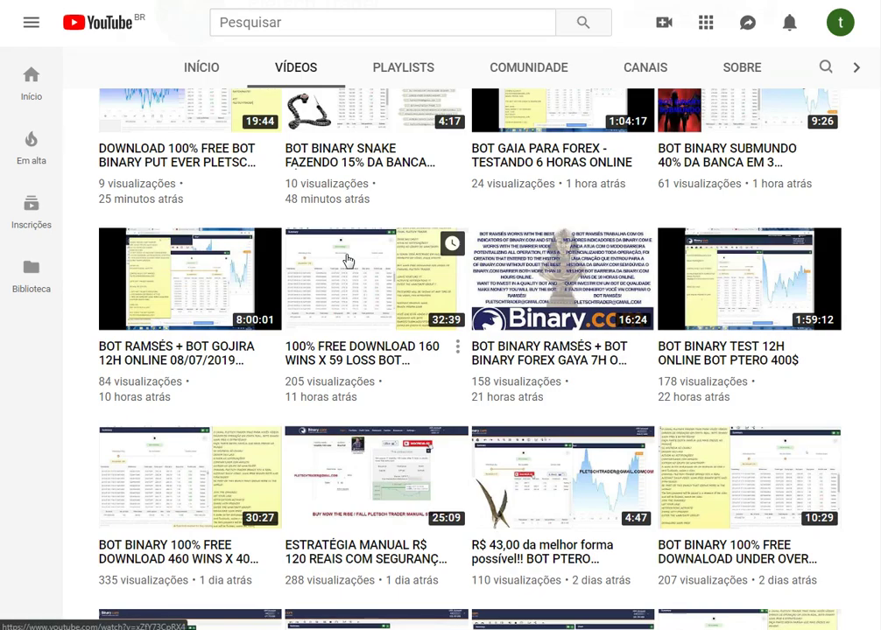
pyautogui.scroll(-7, 348, 261)
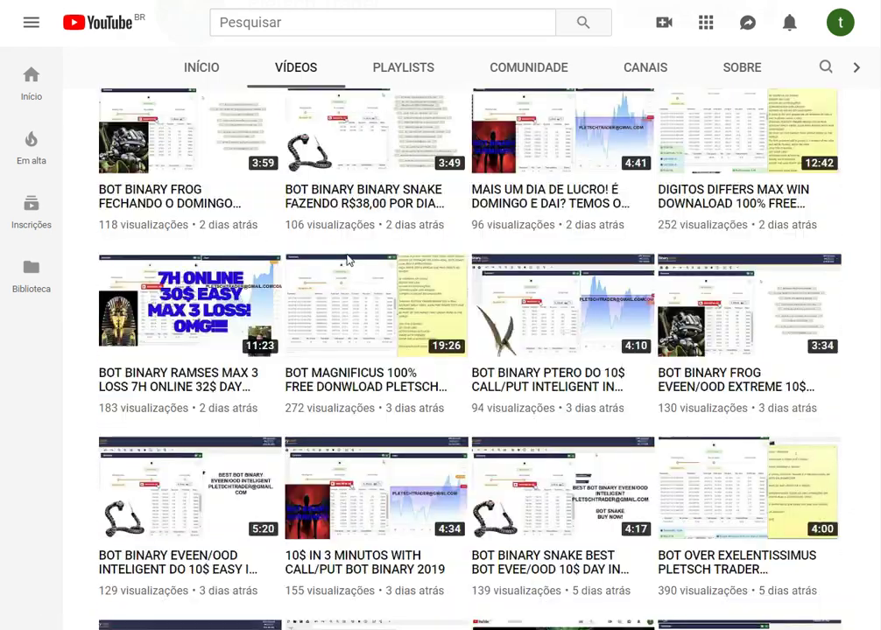
pyautogui.scroll(-6, 348, 261)
pyautogui.scroll(12, 348, 260)
pyautogui.scroll(3, 348, 260)
pyautogui.scroll(2, 348, 260)
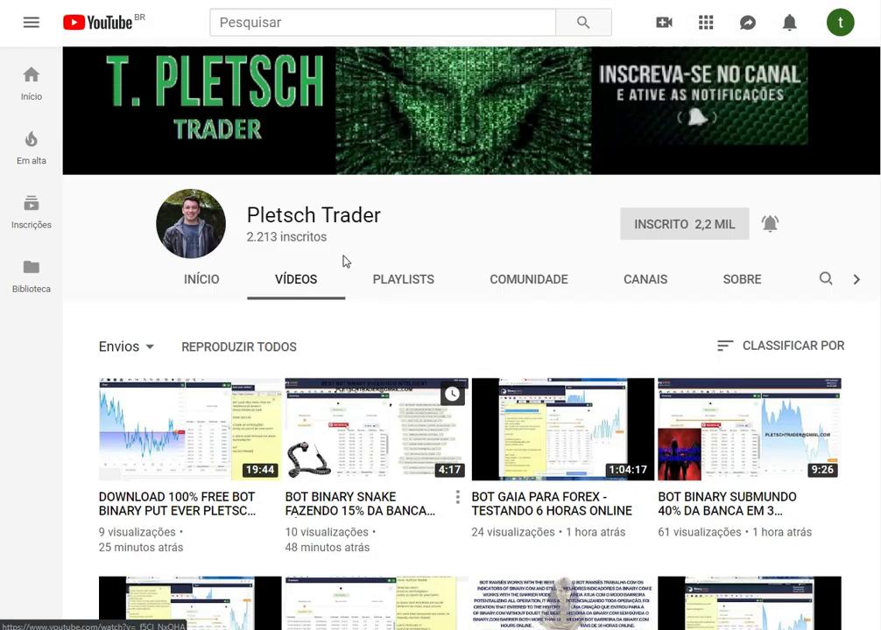
pyautogui.scroll(-3, 473, 517)
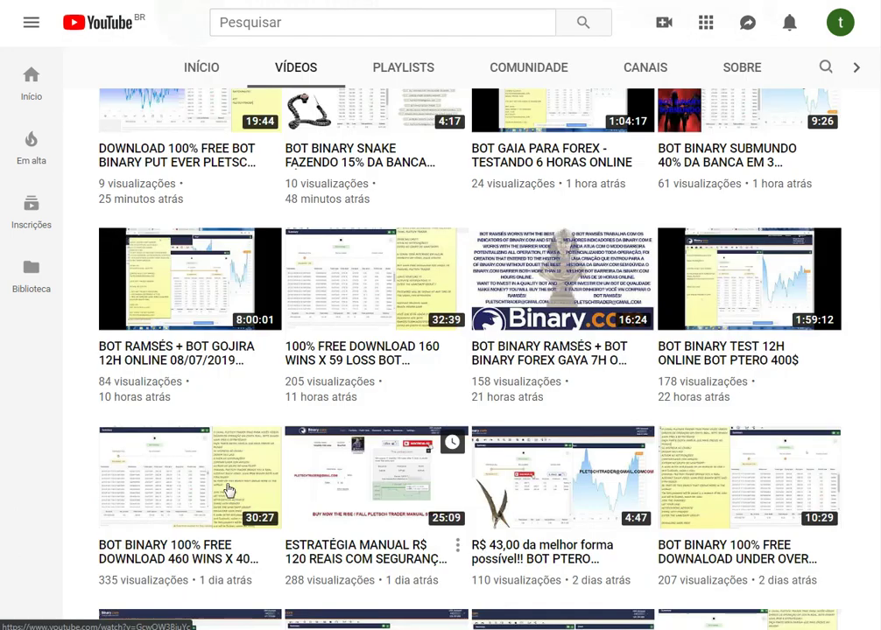
pyautogui.scroll(-5, 708, 324)
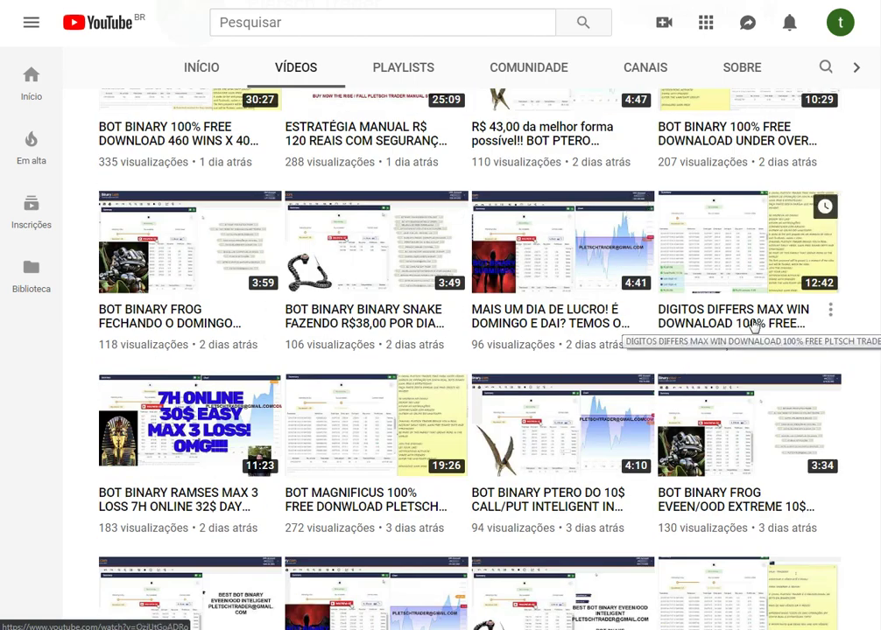
pyautogui.scroll(-4, 436, 337)
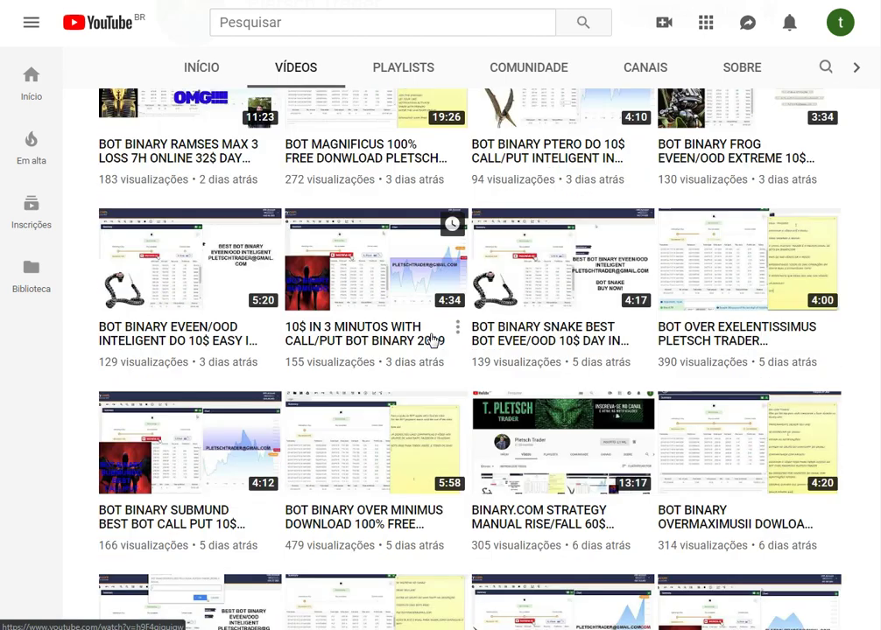
pyautogui.scroll(12, 432, 340)
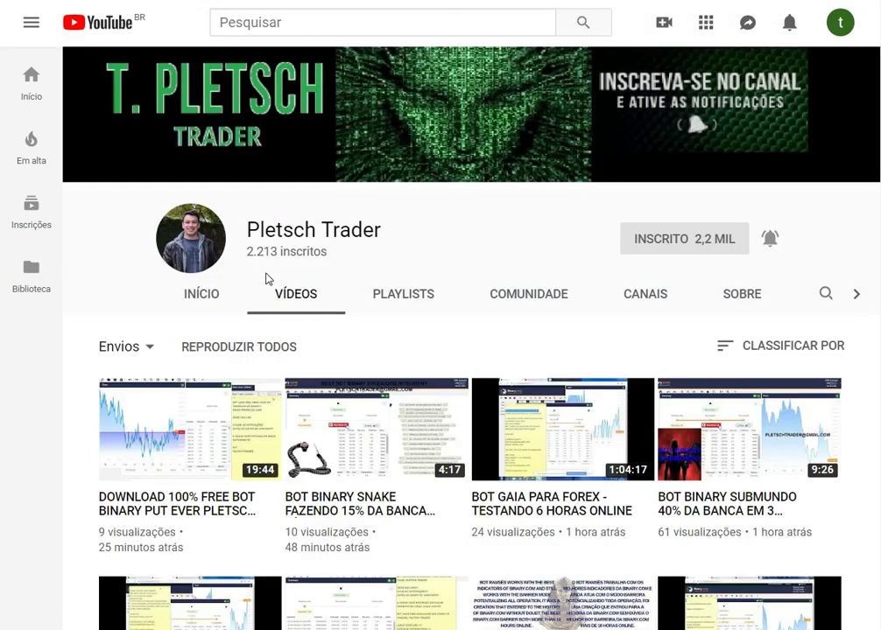
# Check the subscriber count shown under the channel name
pyautogui.moveTo(245, 252); pyautogui.dragTo(370, 260)
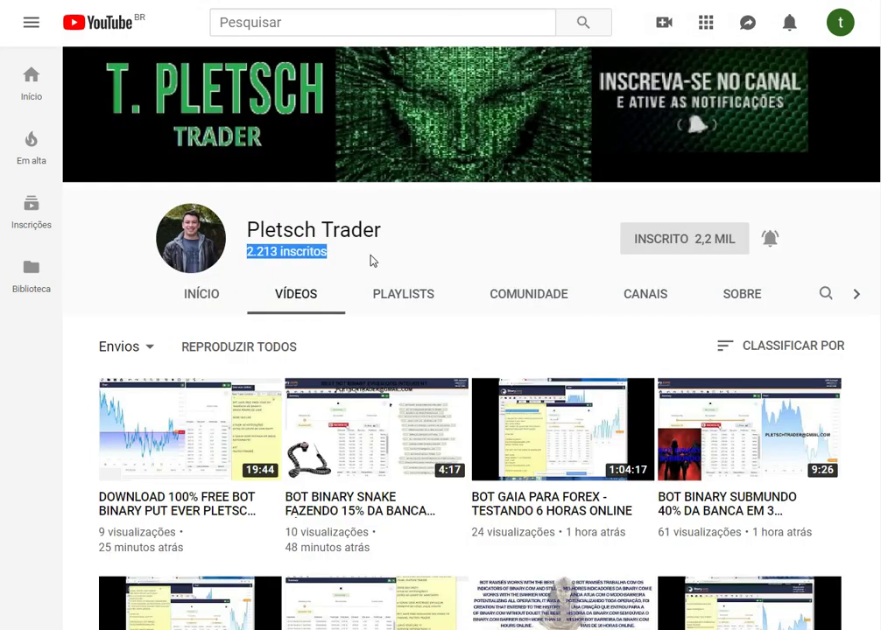
pyautogui.click(295, 250)
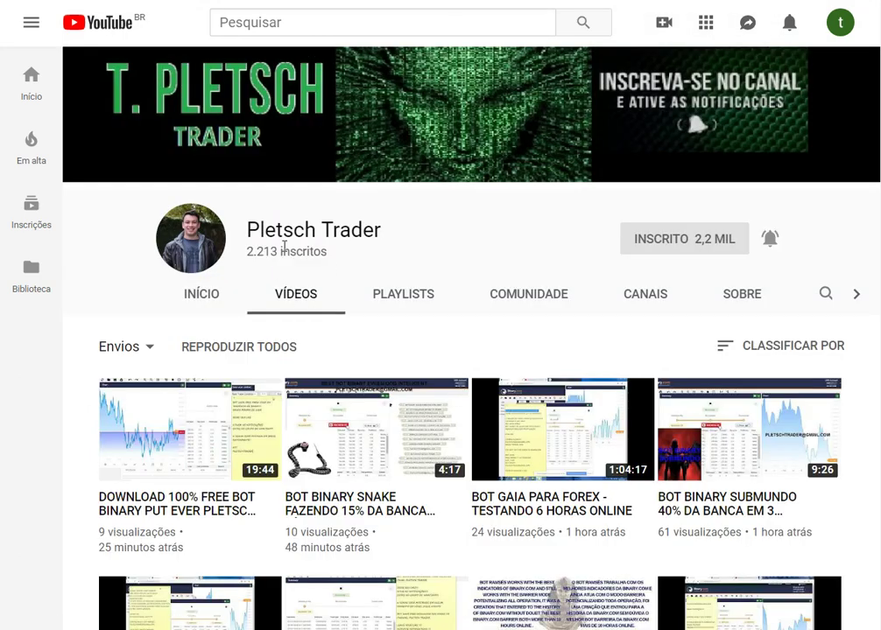
pyautogui.moveTo(250, 247)
pyautogui.mouseDown()
pyautogui.moveTo(322, 250)
pyautogui.moveTo(257, 253)
pyautogui.mouseUp()
pyautogui.click(323, 245)
pyautogui.click(257, 251)
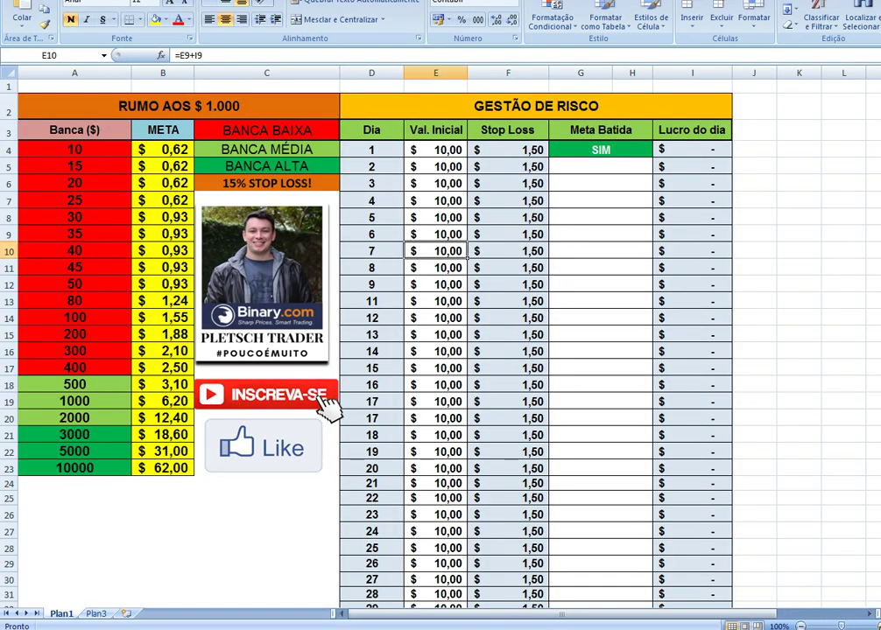
# Examine the bankroll level legend and the 15% stop-loss note in column C of the Plan1 sheet
pyautogui.scroll(-1, 438, 350)
pyautogui.keyDown('ctrl'); pyautogui.scroll(2, 438, 351); pyautogui.keyUp('ctrl')
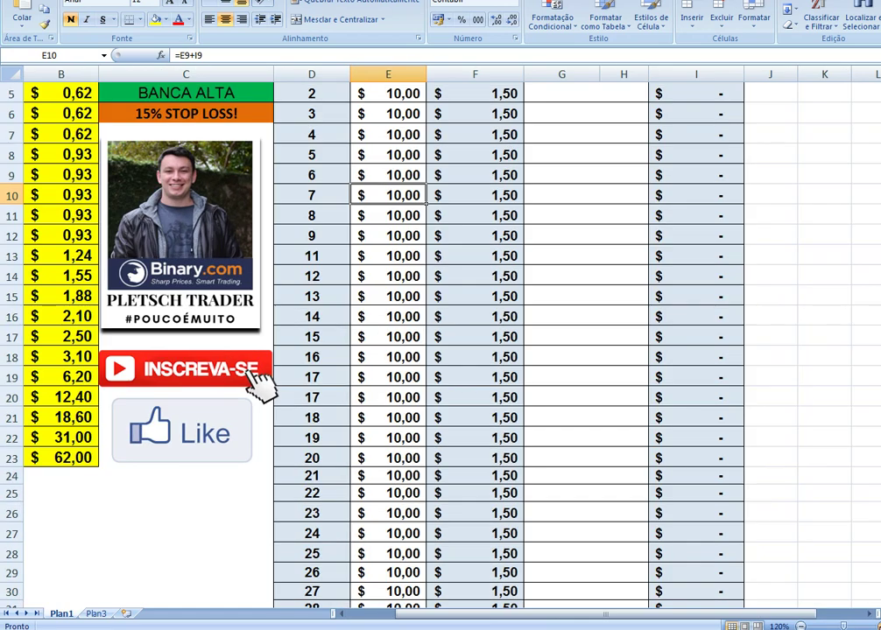
pyautogui.moveTo(705, 617); pyautogui.dragTo(729, 616)
pyautogui.scroll(-1, 630, 486)
pyautogui.scroll(1, 621, 486)
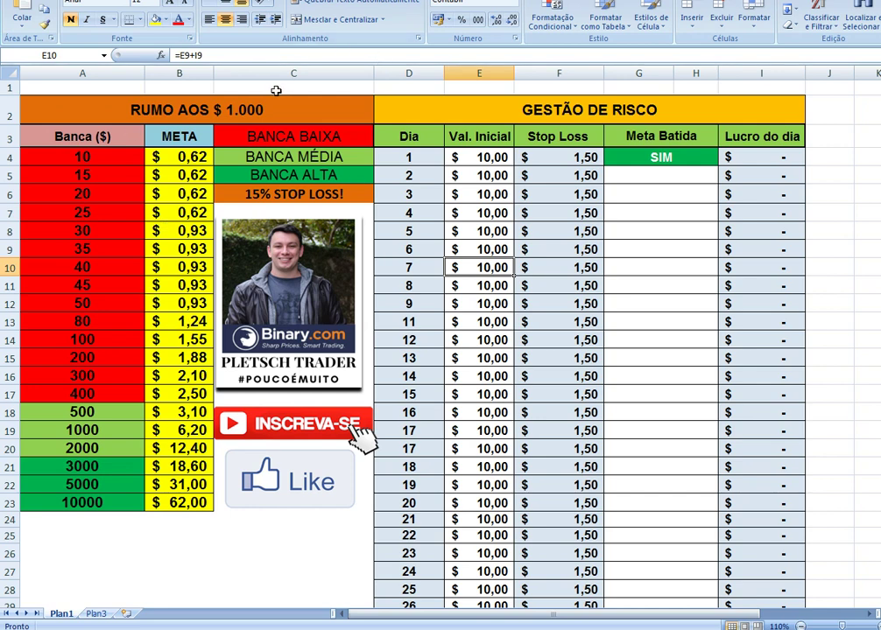
pyautogui.click(311, 193)
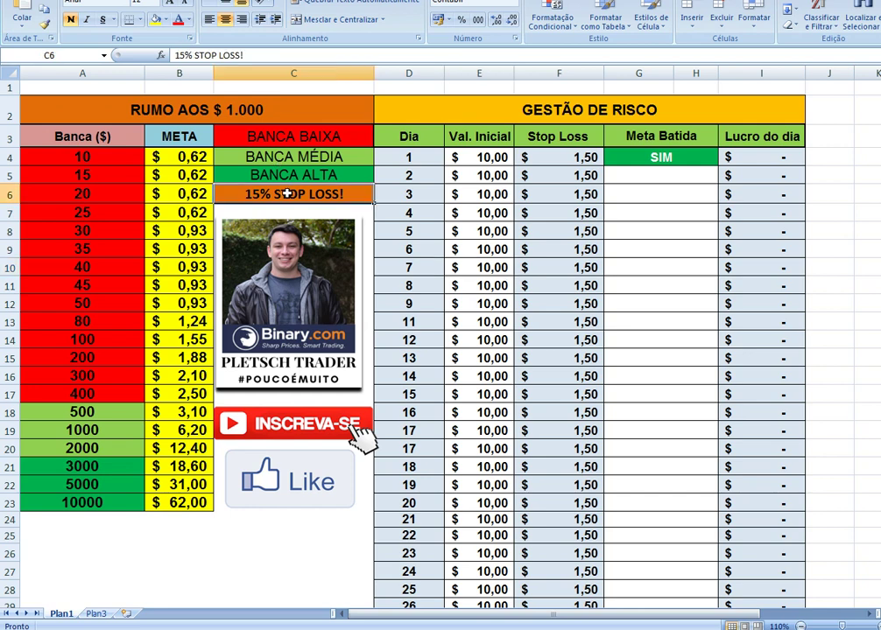
pyautogui.click(295, 159)
pyautogui.click(301, 142)
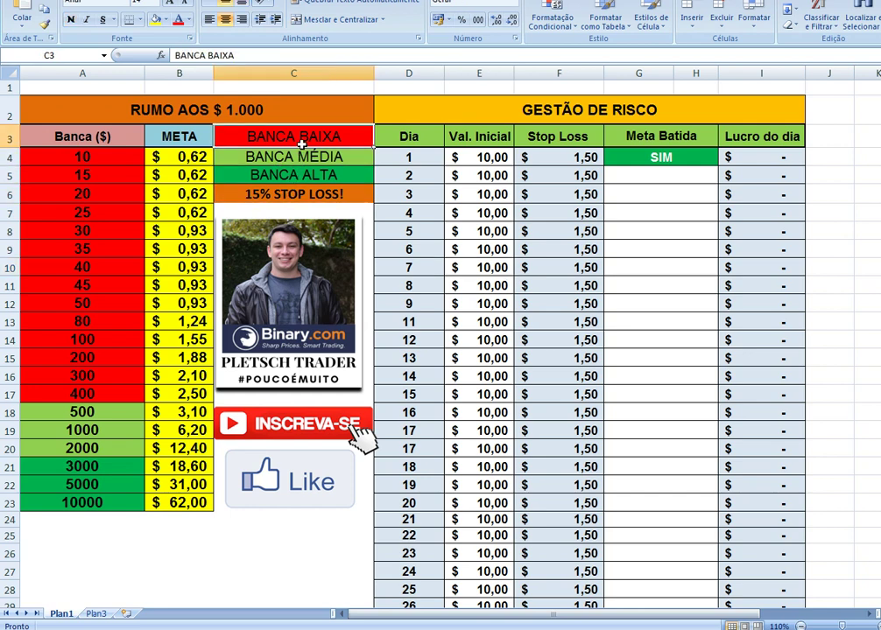
# Examine the RUMO AOS $ 1.000 table, from its title and pictures to the first Banca amounts
pyautogui.moveTo(126, 102); pyautogui.dragTo(660, 542)
pyautogui.click(659, 542)
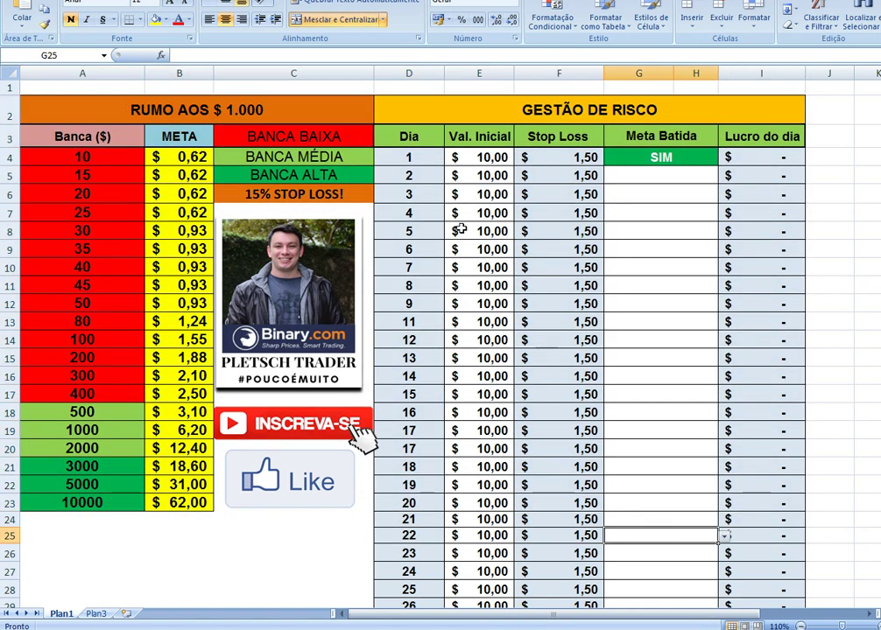
pyautogui.click(199, 101)
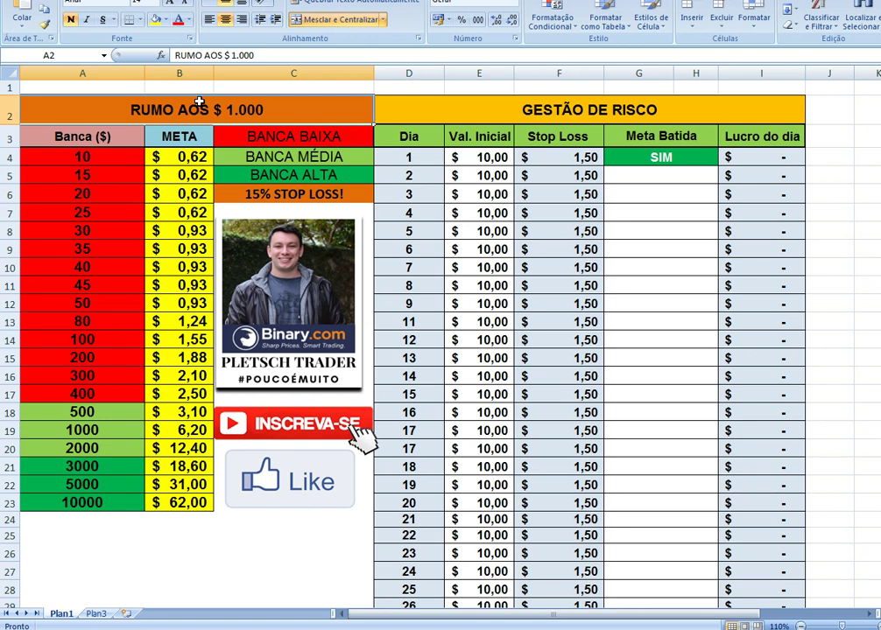
pyautogui.click(293, 486)
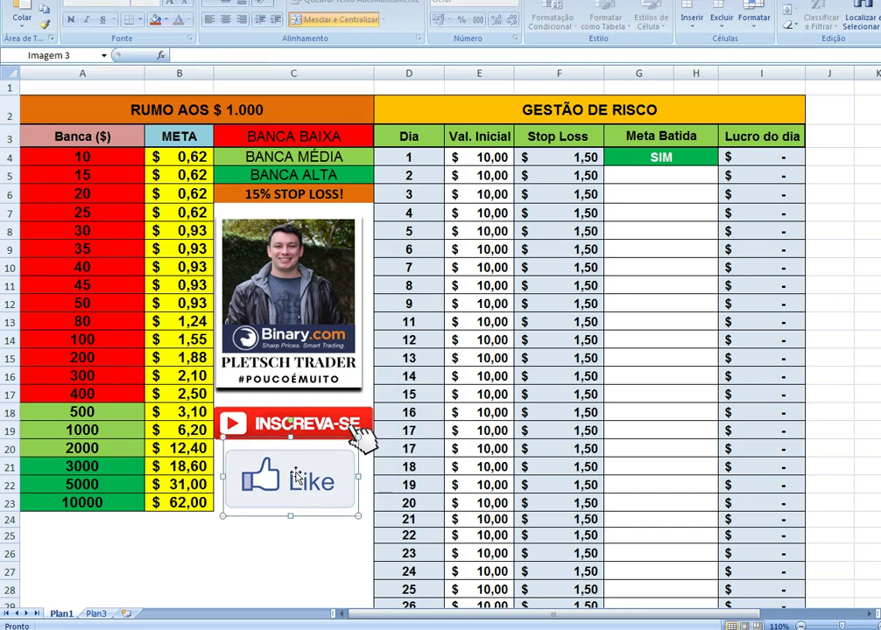
pyautogui.click(272, 291)
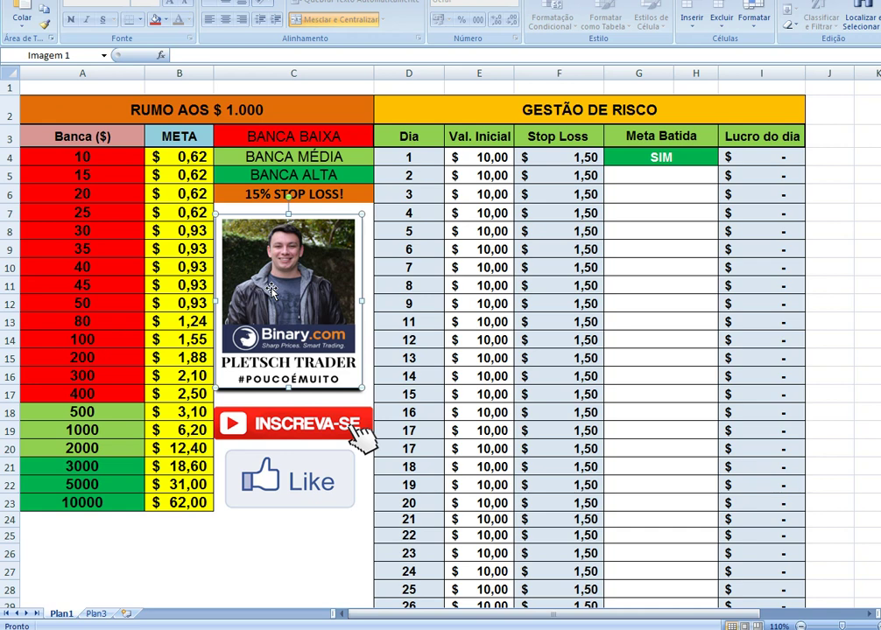
pyautogui.click(429, 323)
pyautogui.click(112, 170)
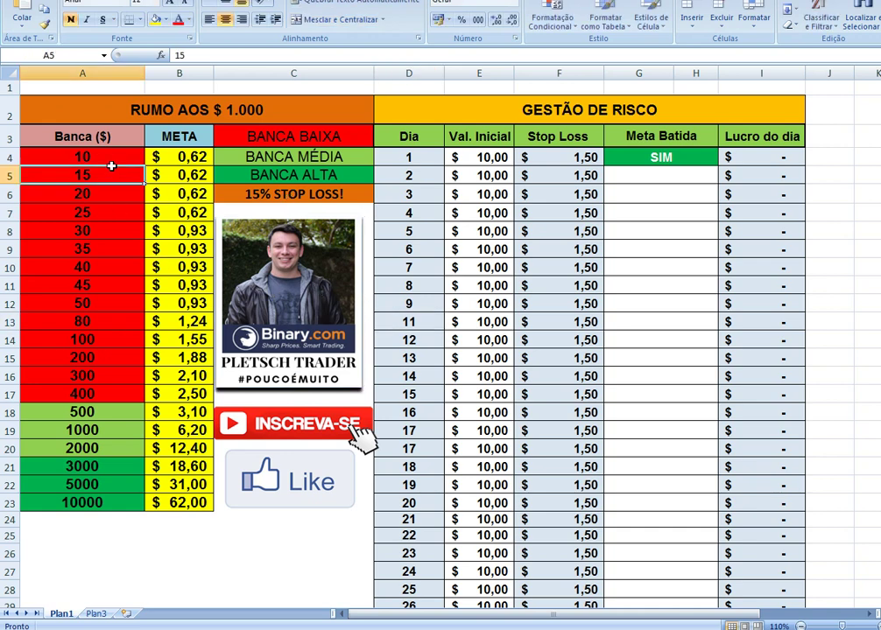
pyautogui.click(132, 150)
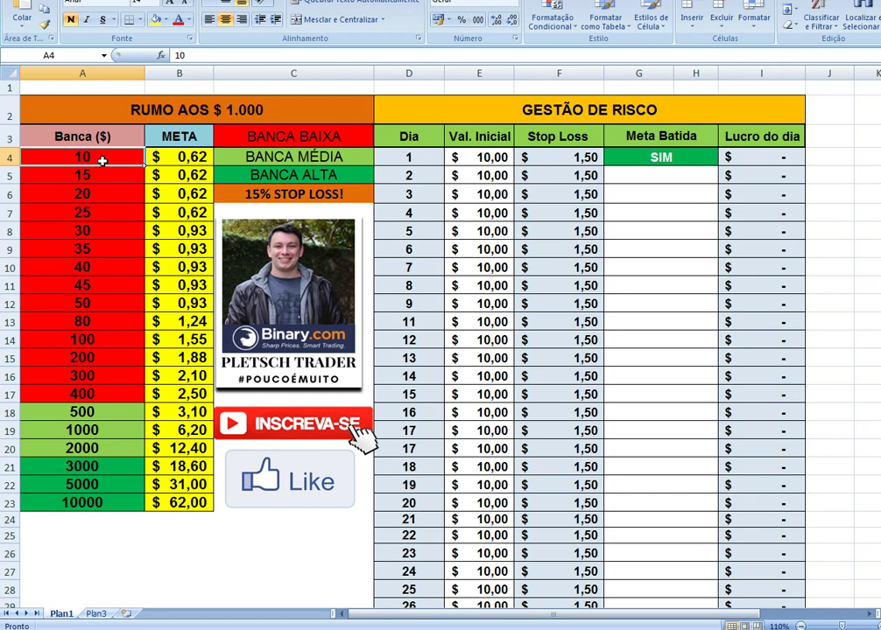
# Fill the Banca cells from 80 to 400 (A13:A17) with light aqua blue
pyautogui.moveTo(38, 156)
pyautogui.mouseDown()
pyautogui.moveTo(113, 204)
pyautogui.moveTo(134, 338)
pyautogui.moveTo(156, 251)
pyautogui.moveTo(138, 303)
pyautogui.mouseUp()
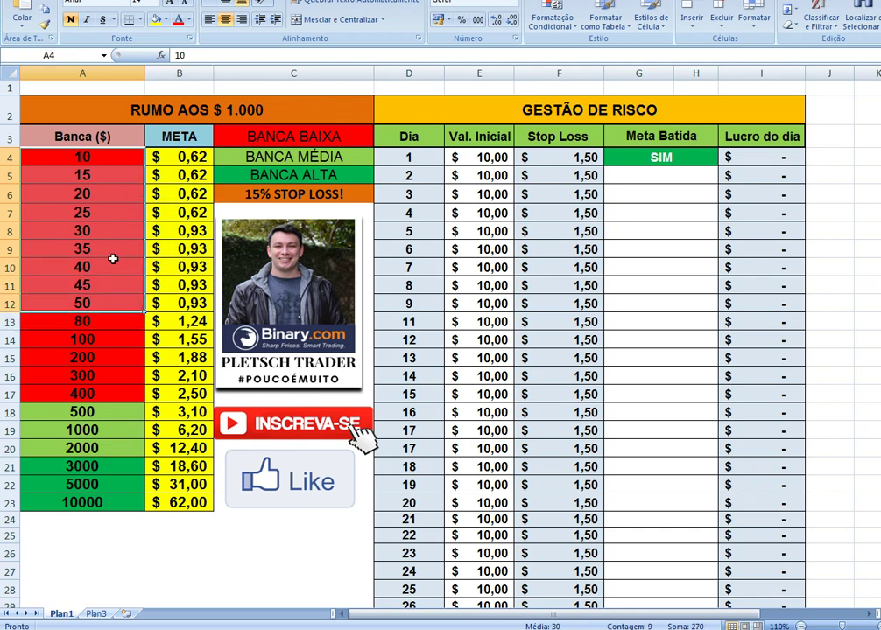
pyautogui.moveTo(113, 326); pyautogui.dragTo(124, 391)
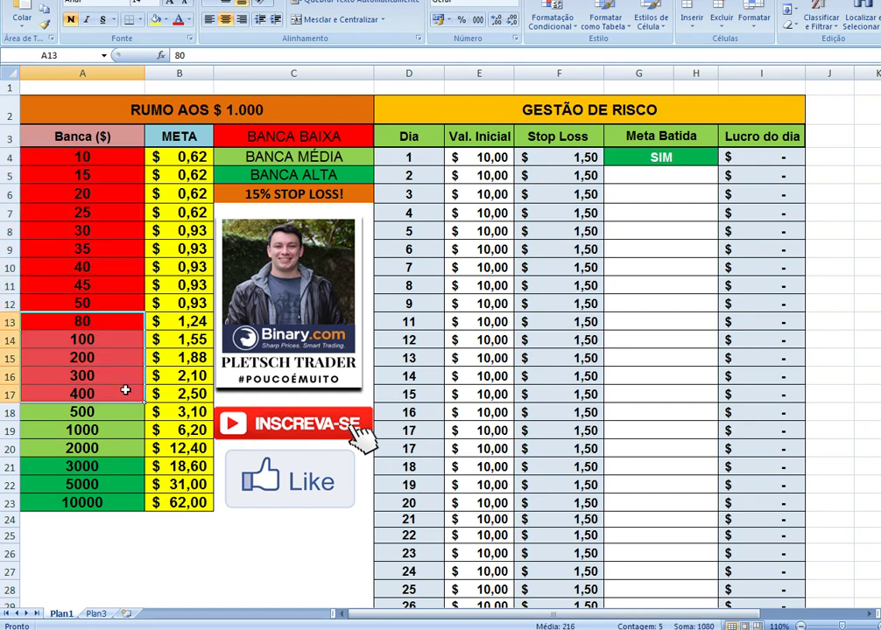
pyautogui.click(166, 19)
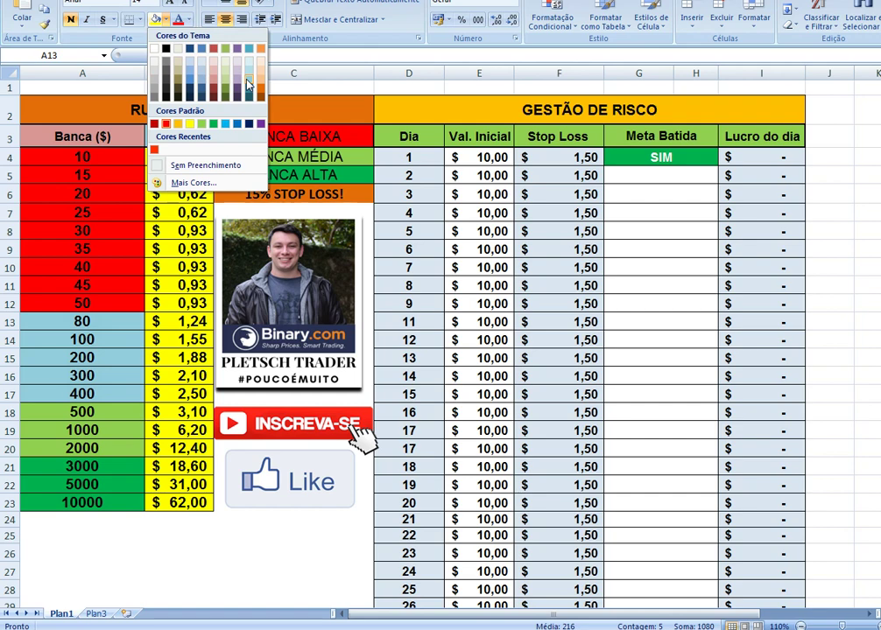
pyautogui.click(247, 84)
pyautogui.click(491, 392)
# Review the red Banca range from 10 to 50 against the blue range starting at 80
pyautogui.moveTo(69, 155)
pyautogui.mouseDown()
pyautogui.moveTo(89, 175)
pyautogui.moveTo(89, 302)
pyautogui.mouseUp()
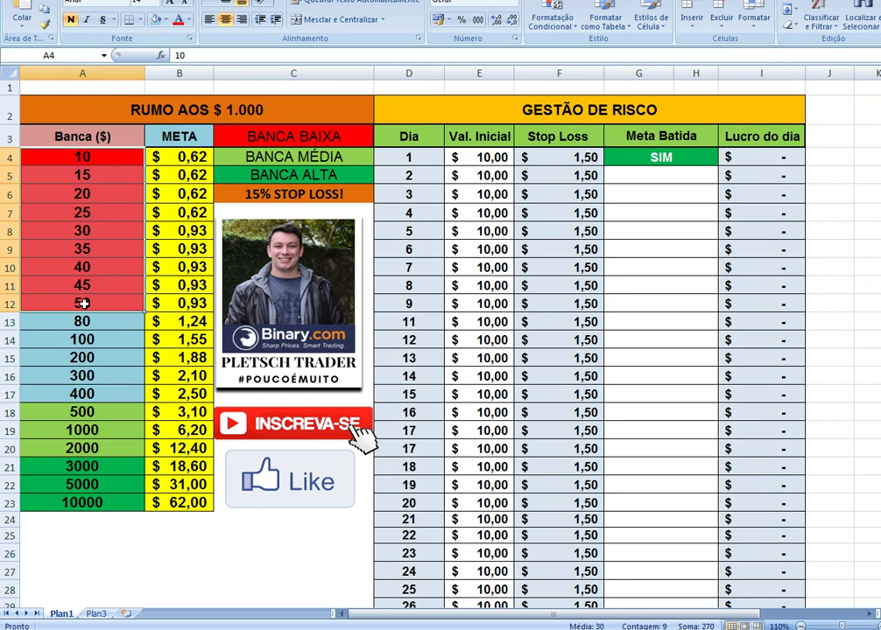
pyautogui.click(85, 326)
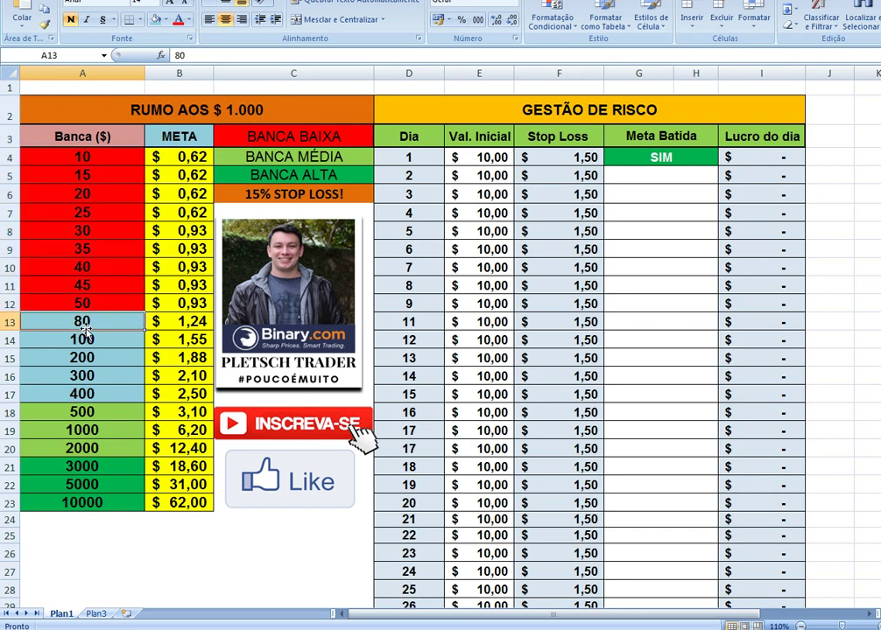
pyautogui.click(86, 303)
pyautogui.moveTo(83, 157); pyautogui.dragTo(94, 300)
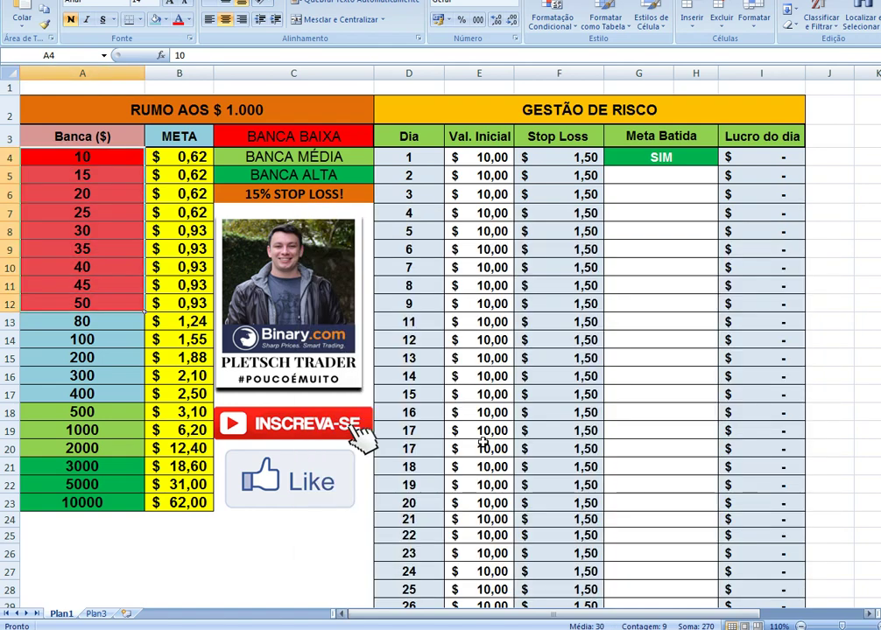
pyautogui.click(484, 390)
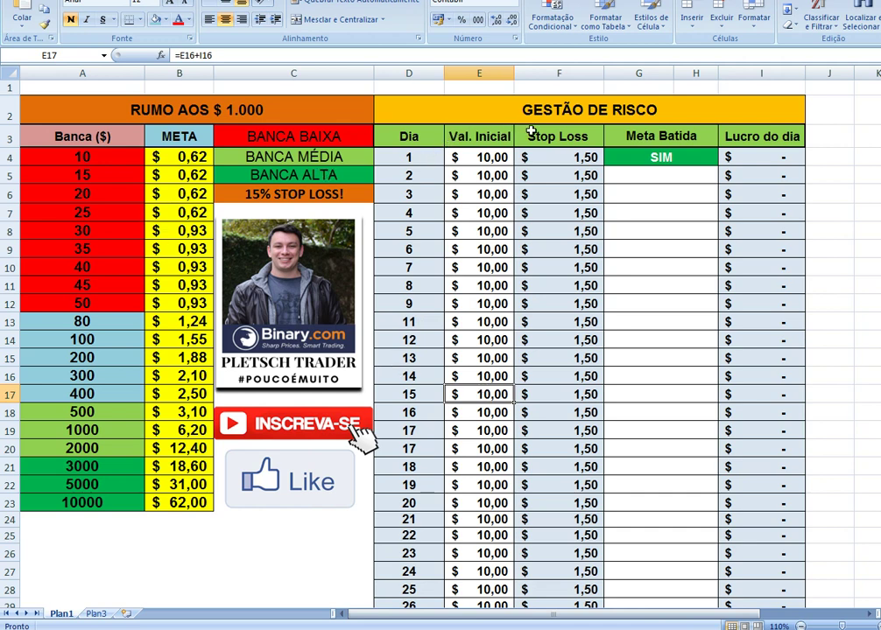
# Review the GESTÃO DE RISCO column headings: Dia, Val. Inicial, Stop Loss, Meta Batida and Lucro do dia
pyautogui.click(404, 137)
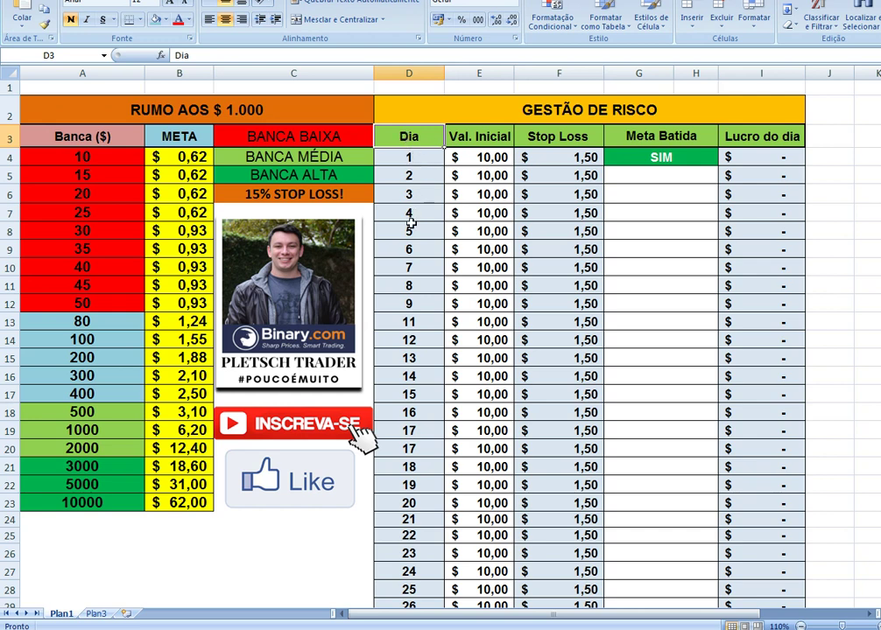
pyautogui.click(477, 135)
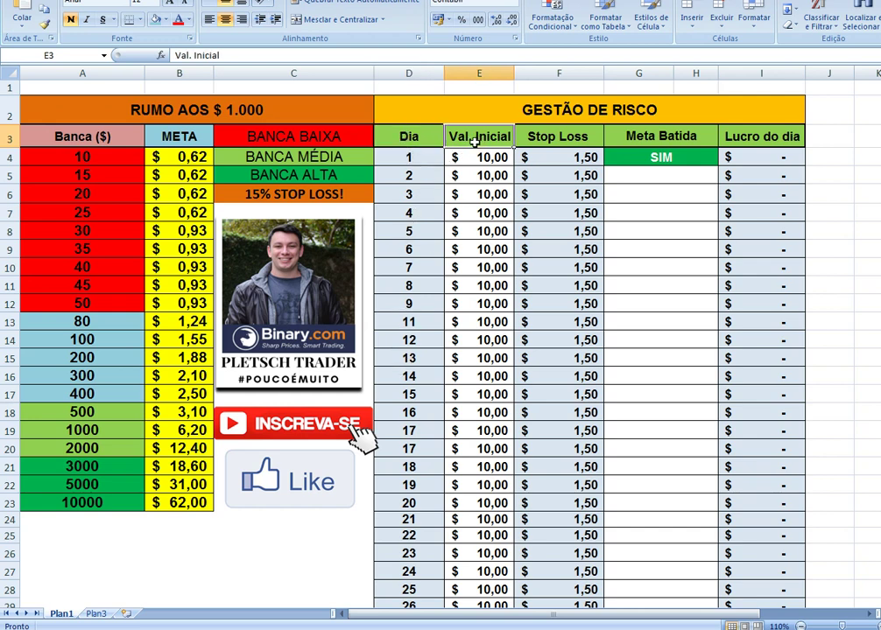
pyautogui.click(550, 137)
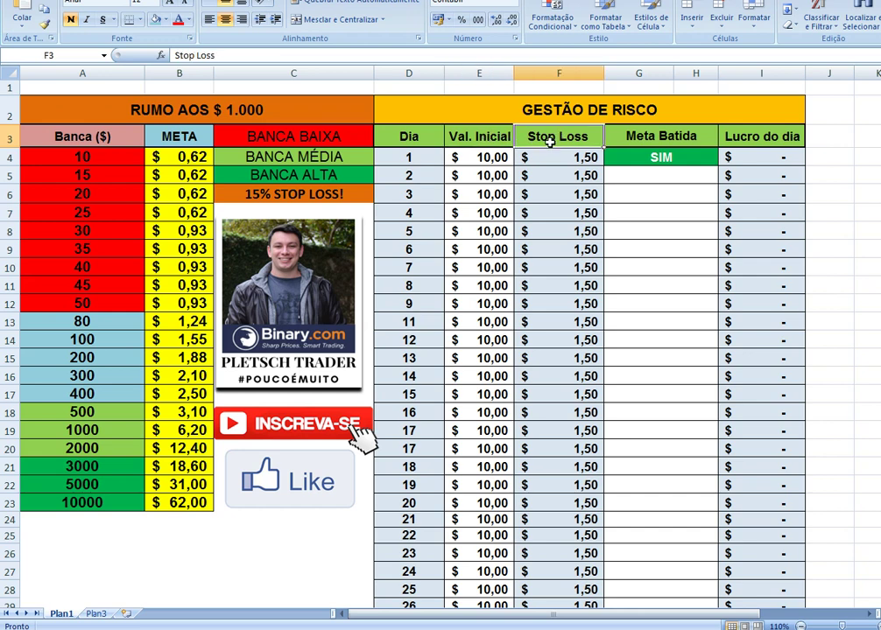
pyautogui.click(664, 136)
pyautogui.click(753, 134)
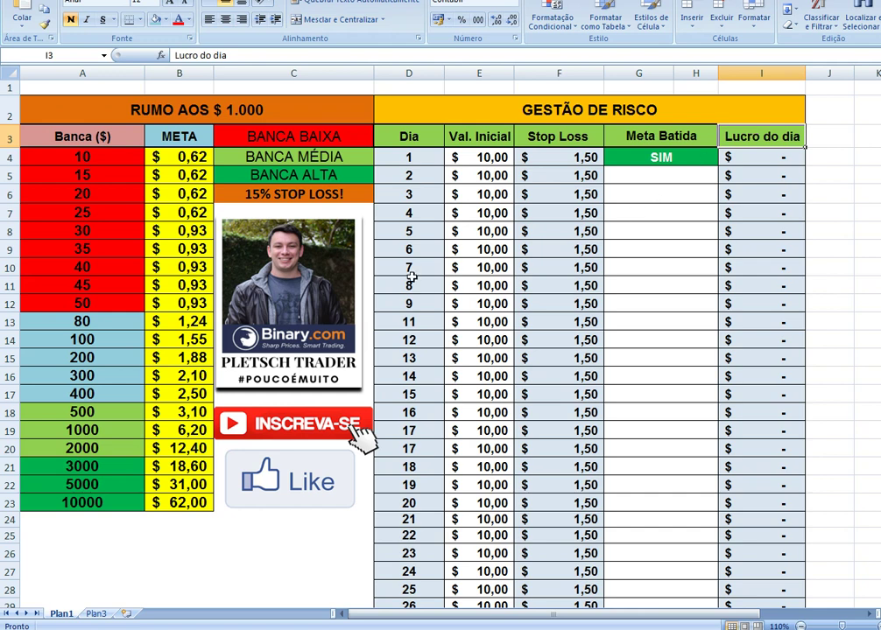
# Compare the lowest Banca amounts in A4:A6 with the day 1 Val. Inicial in E4
pyautogui.click(95, 194)
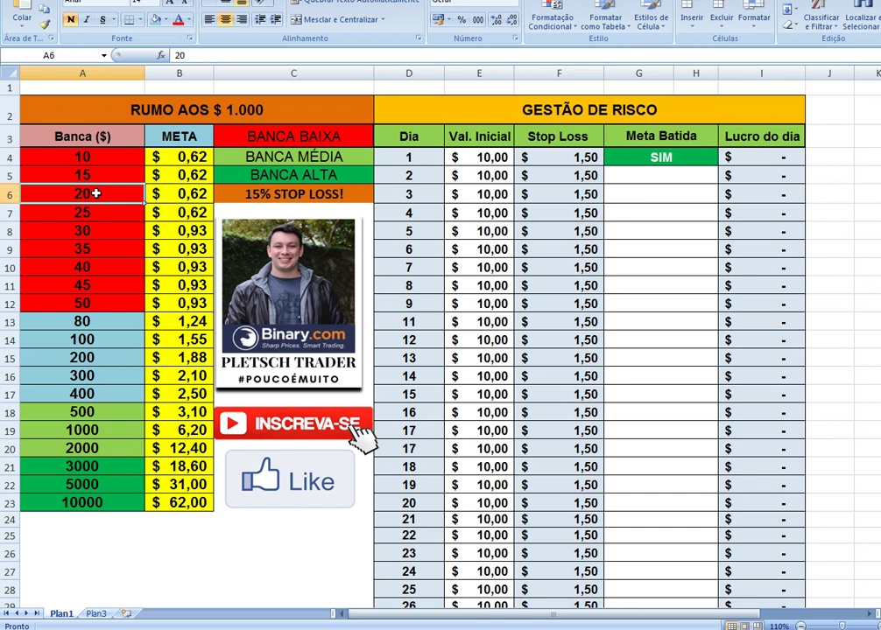
pyautogui.click(92, 175)
pyautogui.click(105, 157)
pyautogui.click(496, 156)
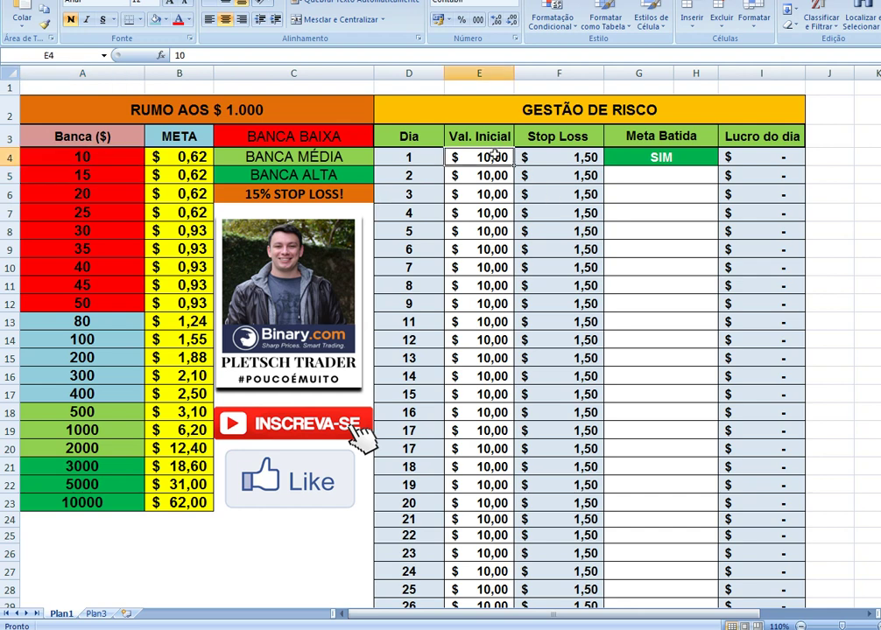
pyautogui.click(136, 172)
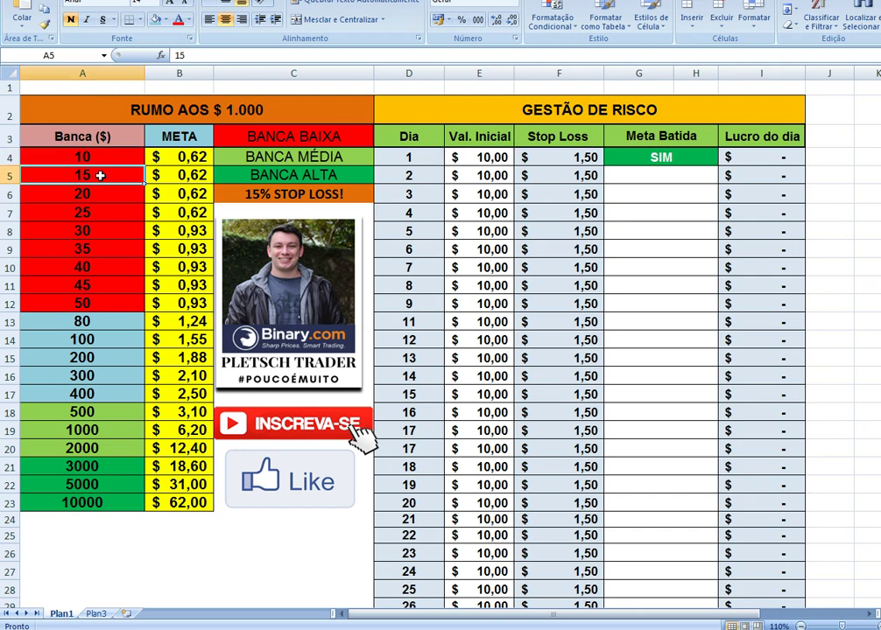
pyautogui.click(494, 156)
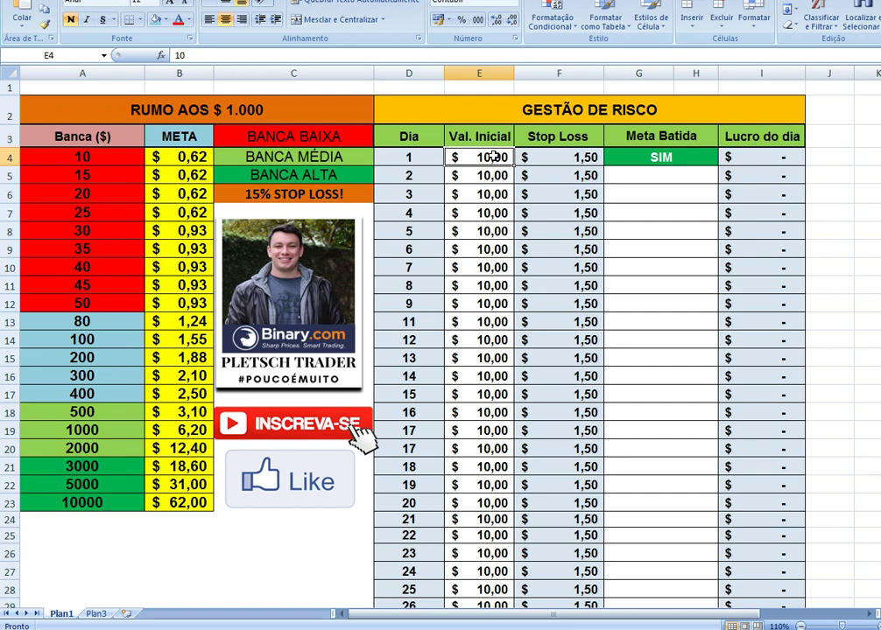
# Set the day 1 Val. Inicial in E4 to 15 and inspect the Stop Loss column's formulas
pyautogui.write('15')
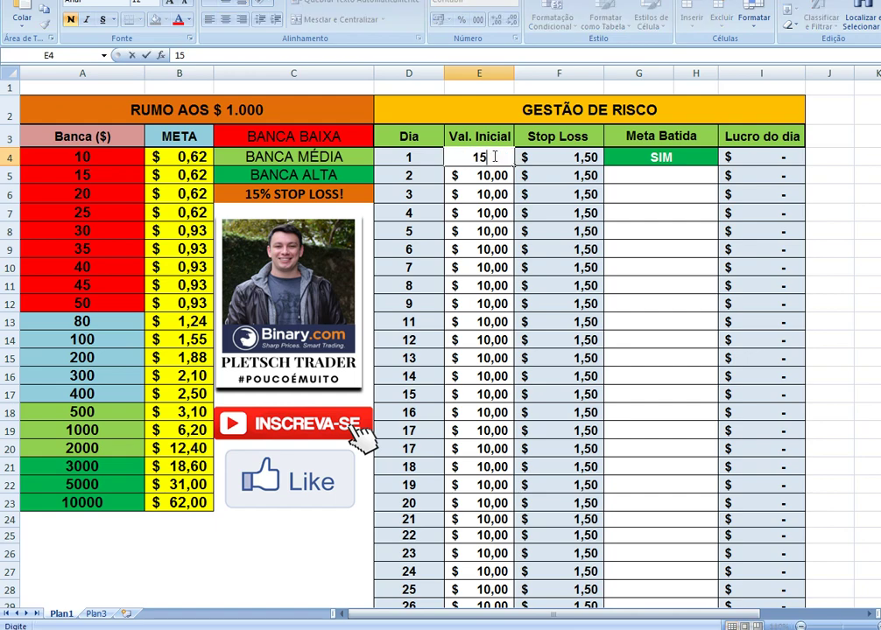
pyautogui.click(523, 218)
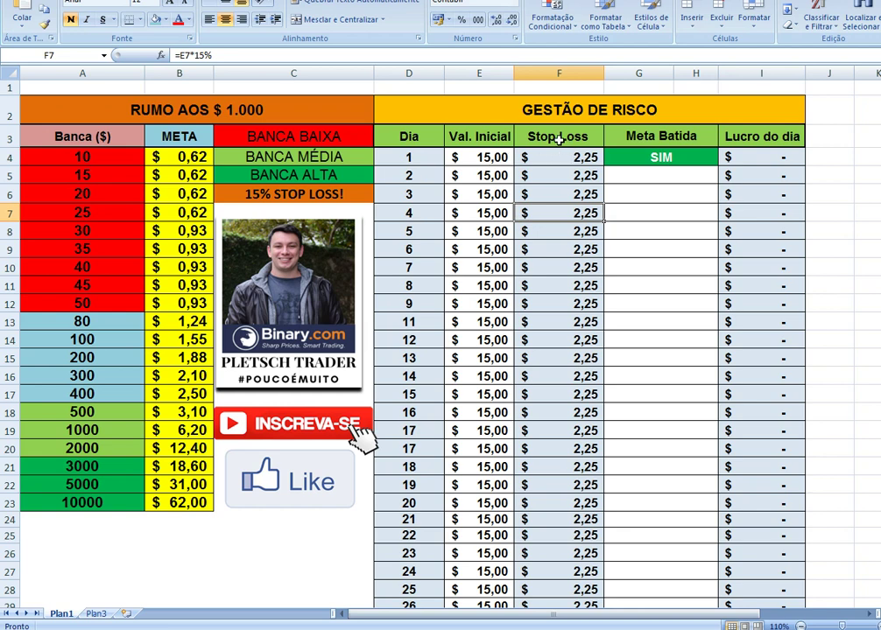
pyautogui.click(554, 140)
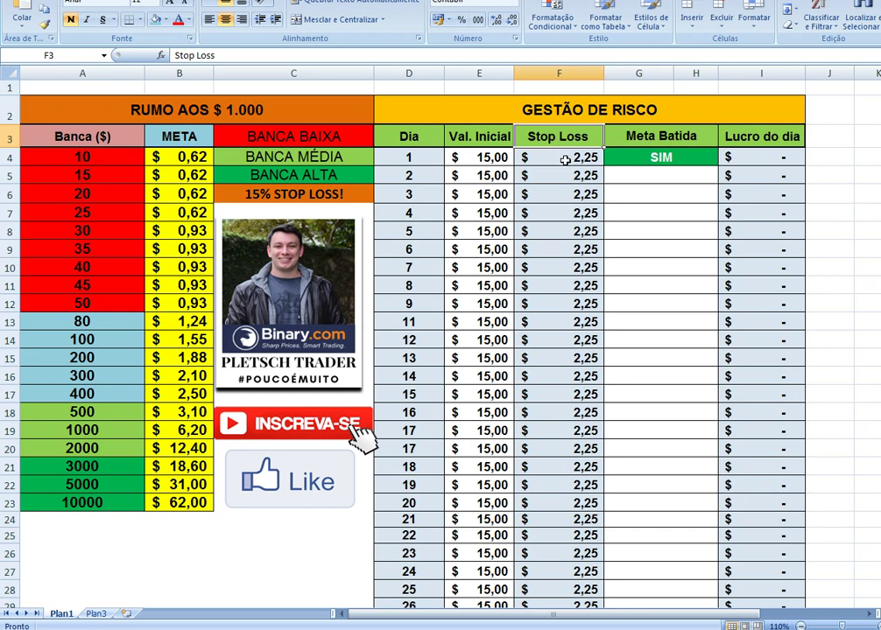
pyautogui.click(565, 160)
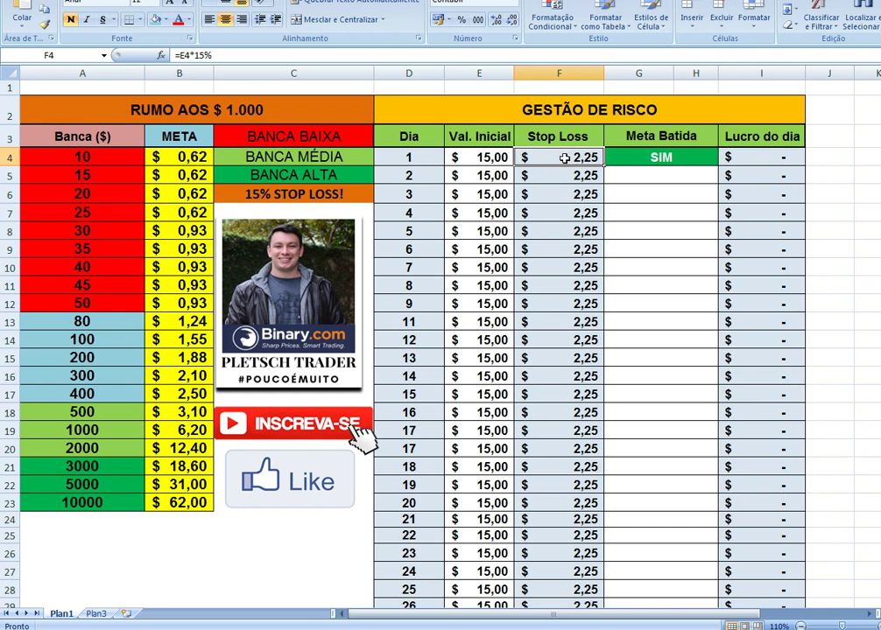
pyautogui.click(556, 192)
pyautogui.click(560, 163)
# Enter 0,62 as the day 1 Lucro do dia in I4, matching the META for a Banca of 15
pyautogui.click(193, 175)
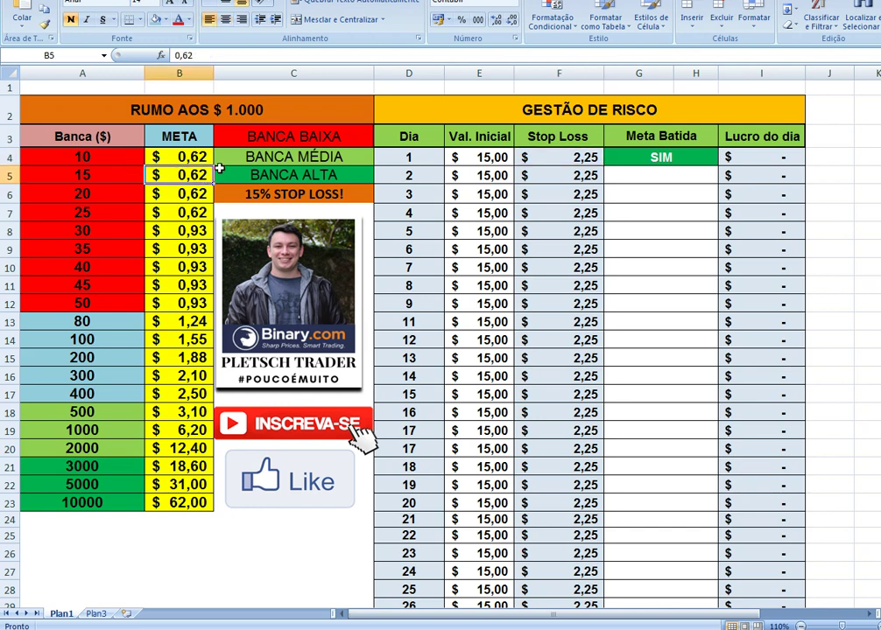
pyautogui.click(768, 161)
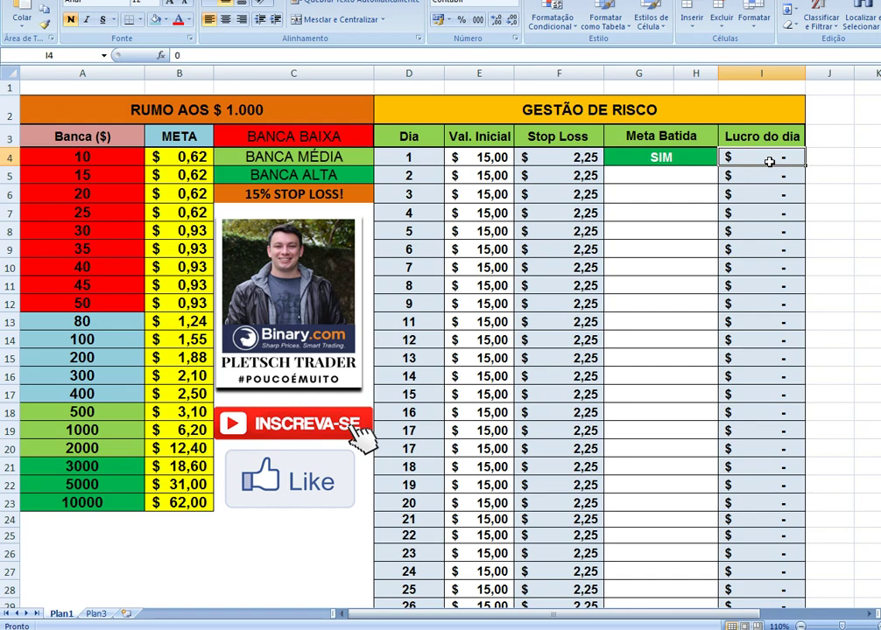
pyautogui.write('0.62')
pyautogui.press('Return')
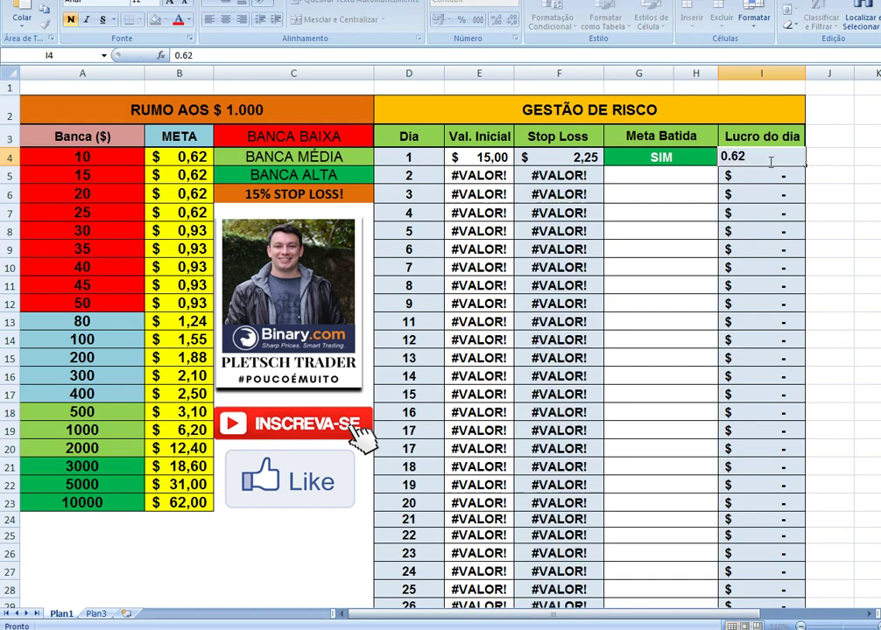
pyautogui.click(769, 161)
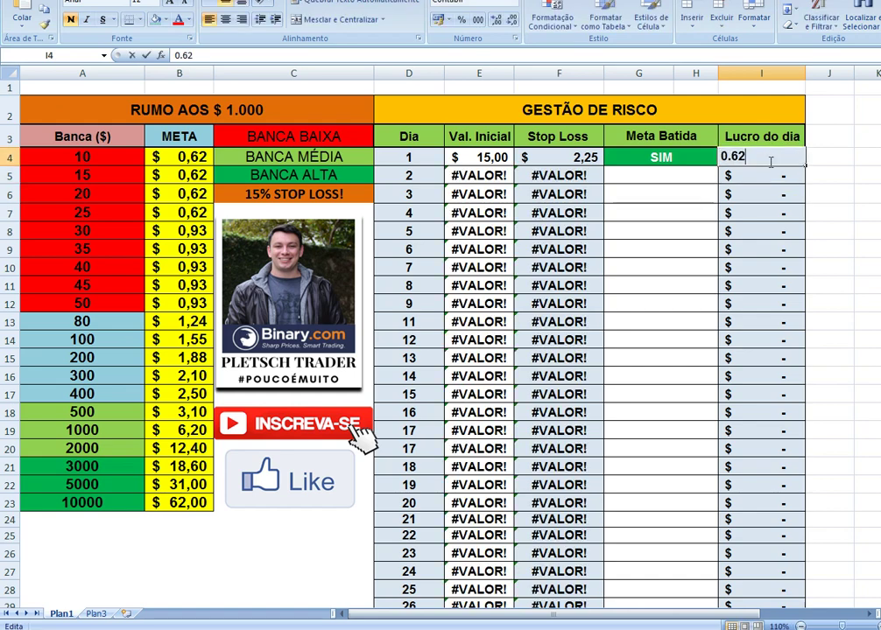
pyautogui.doubleClick(771, 161)
pyautogui.press('BackSpace')
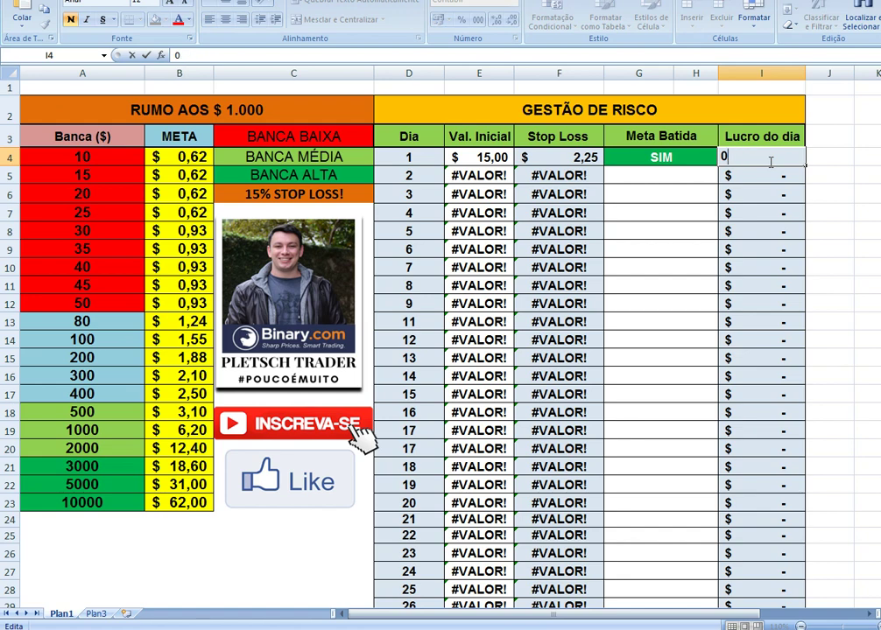
pyautogui.write(',62')
pyautogui.press('Return')
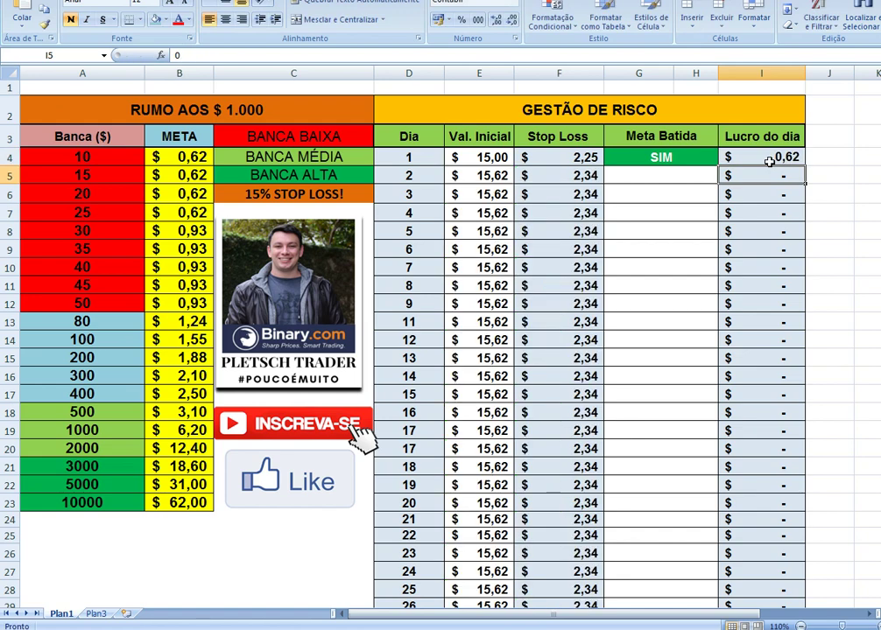
pyautogui.click(702, 270)
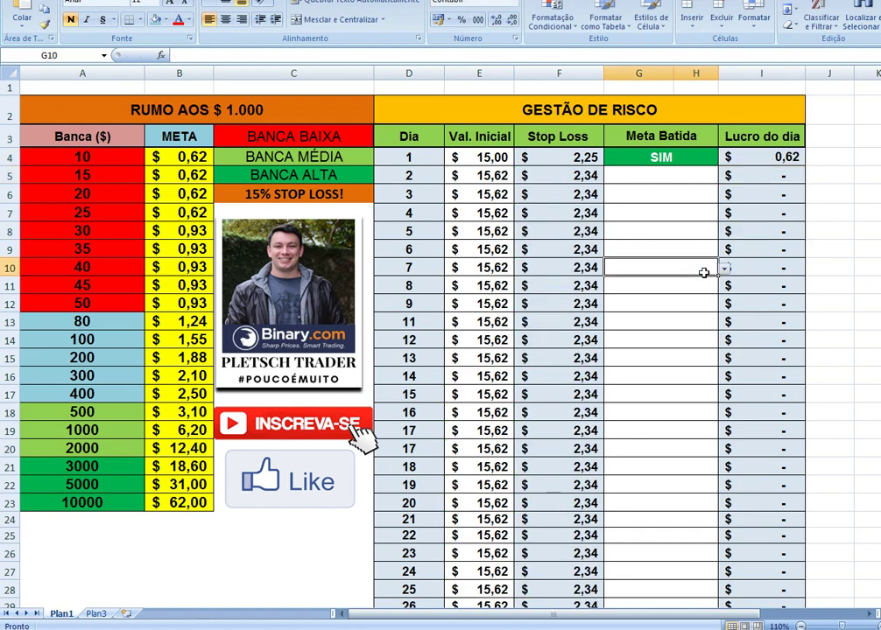
# Review day 2's Val. Inicial and Stop Loss against the 15% STOP LOSS note and the META for a Banca of 15
pyautogui.click(405, 176)
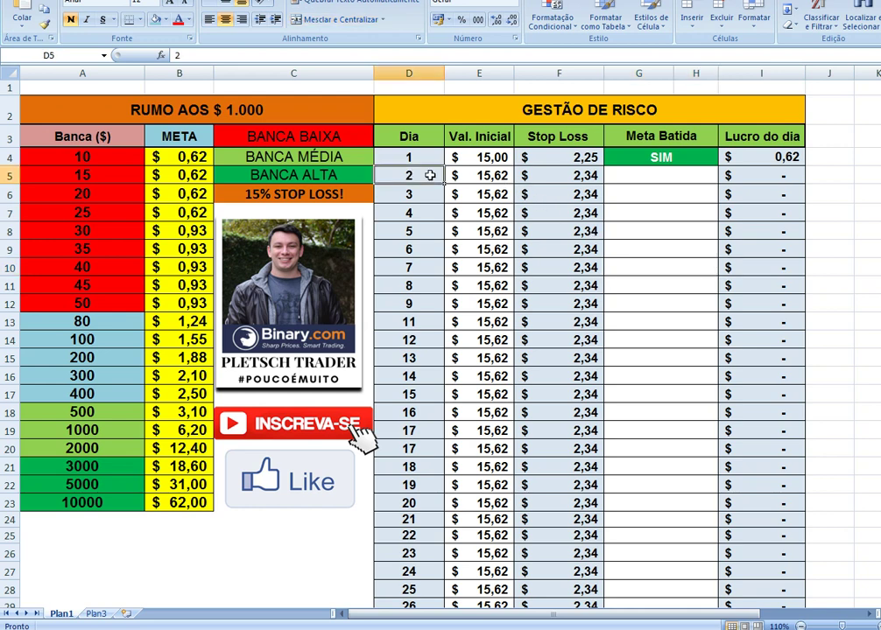
pyautogui.click(495, 175)
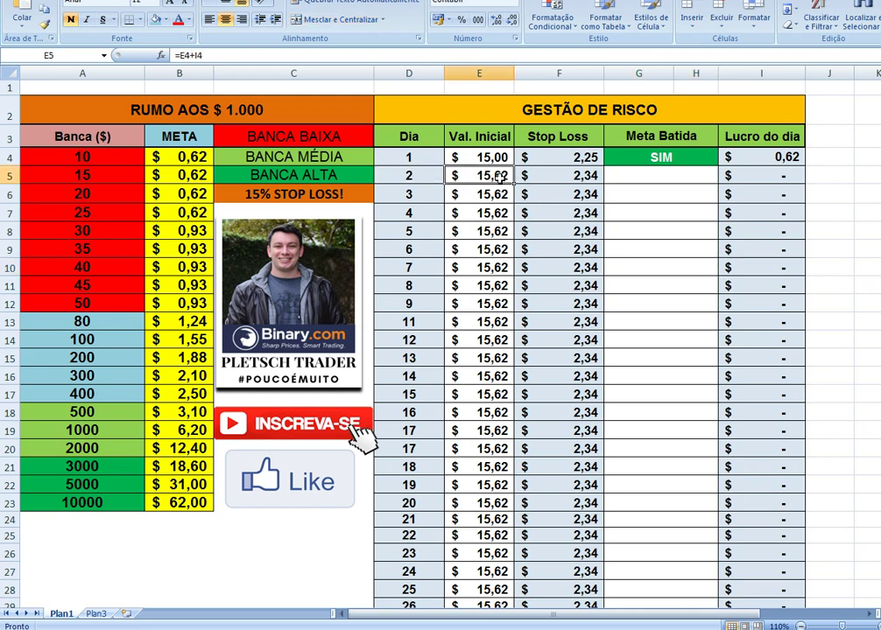
pyautogui.click(552, 176)
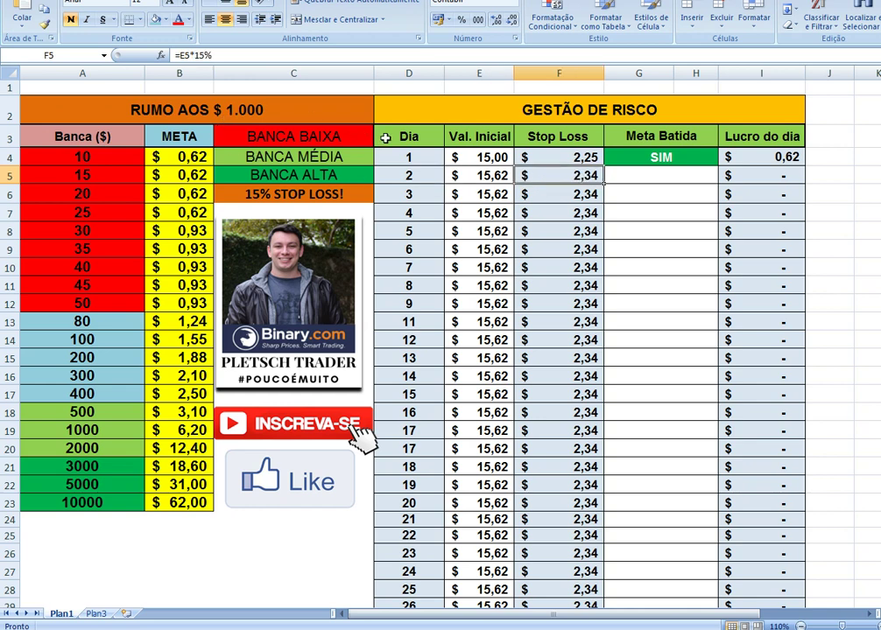
pyautogui.click(342, 194)
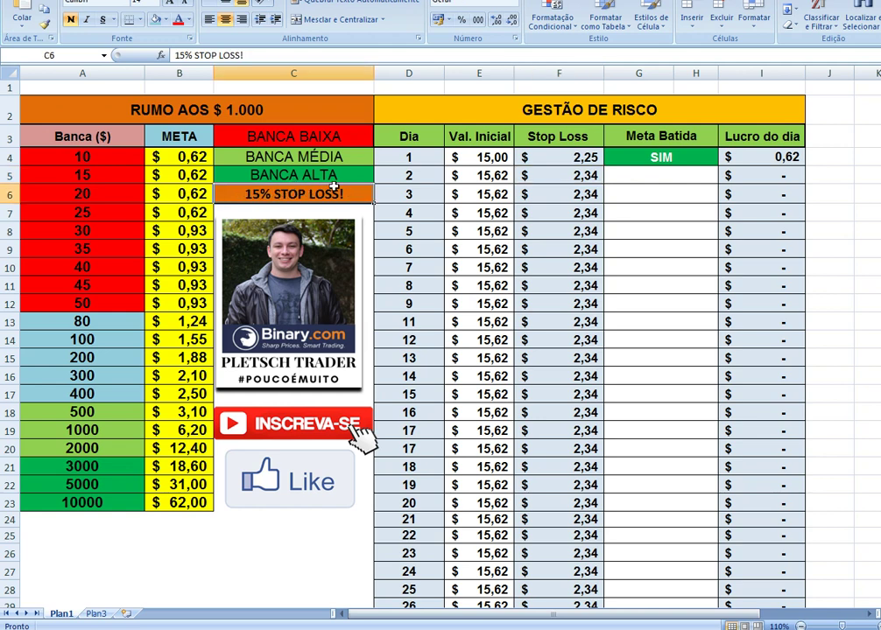
pyautogui.click(482, 173)
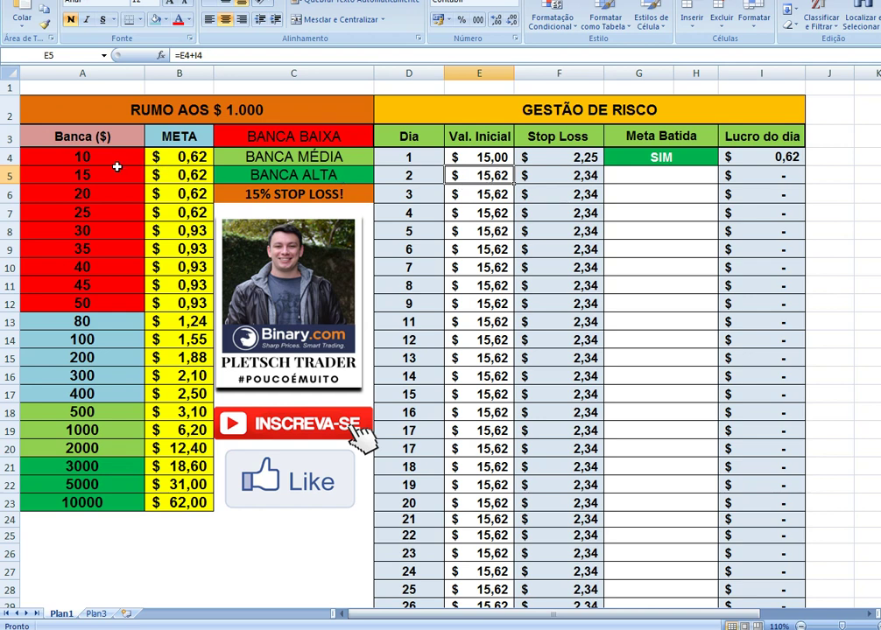
pyautogui.click(87, 179)
pyautogui.click(88, 194)
pyautogui.click(102, 177)
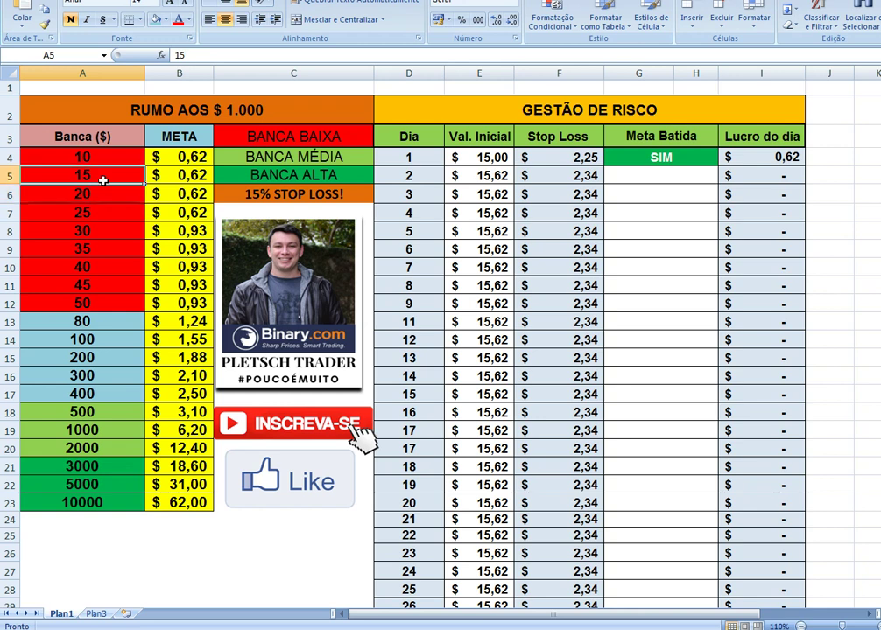
pyautogui.click(203, 175)
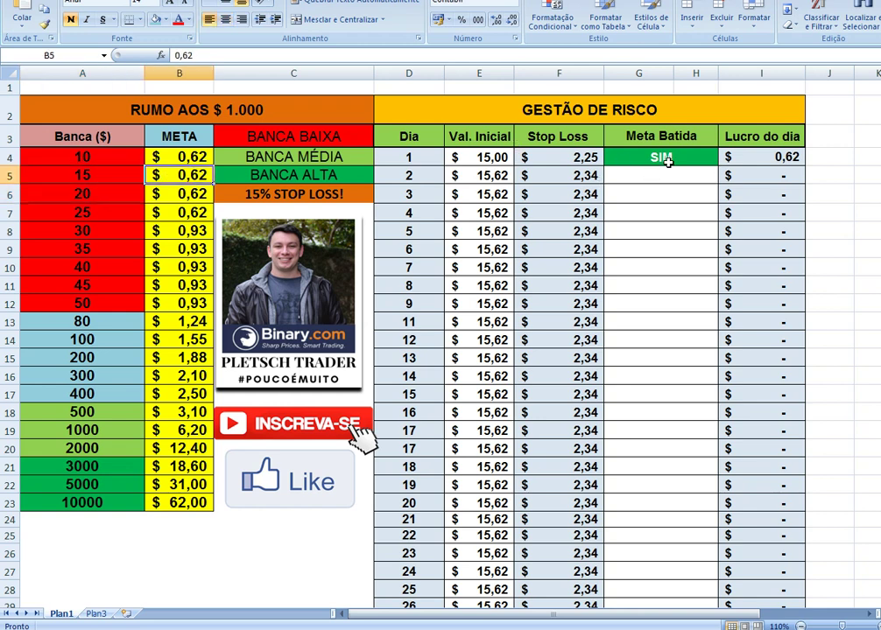
# Choose SIM for the day 1 Meta Batida in G4
pyautogui.click(780, 176)
pyautogui.click(714, 158)
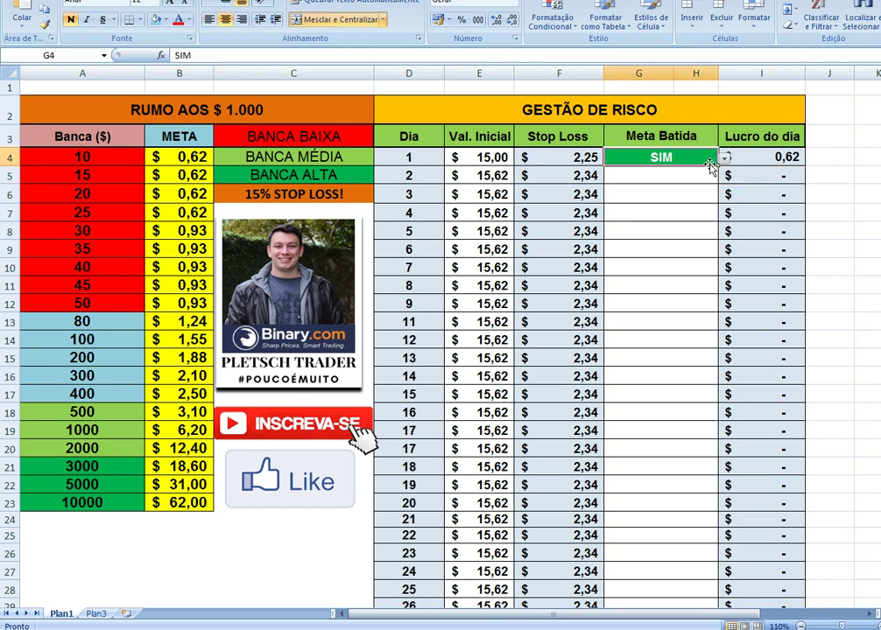
pyautogui.click(726, 158)
pyautogui.click(661, 171)
pyautogui.click(638, 171)
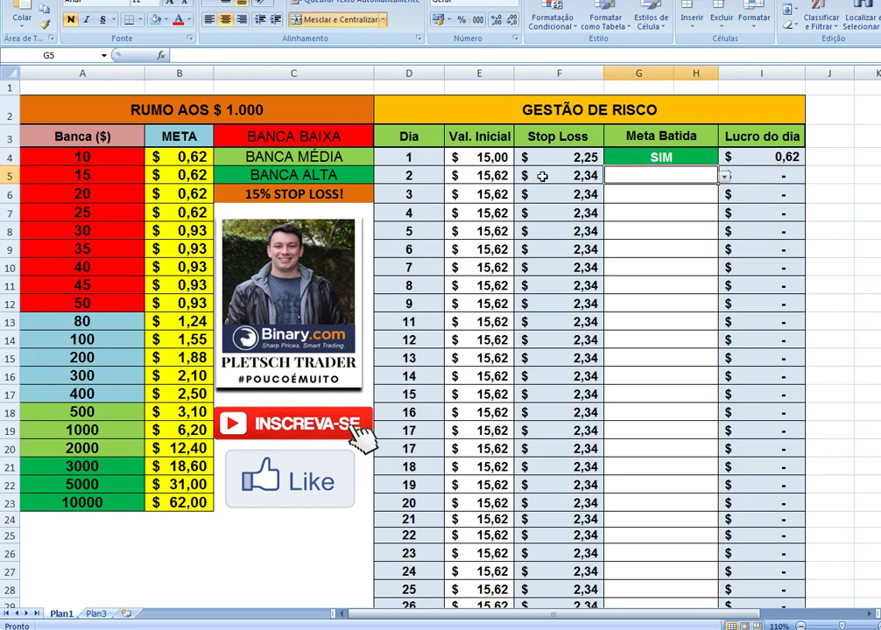
# Enter 0,62 as the day 2 Lucro do dia in I5 and compare it with the META in B5
pyautogui.click(758, 177)
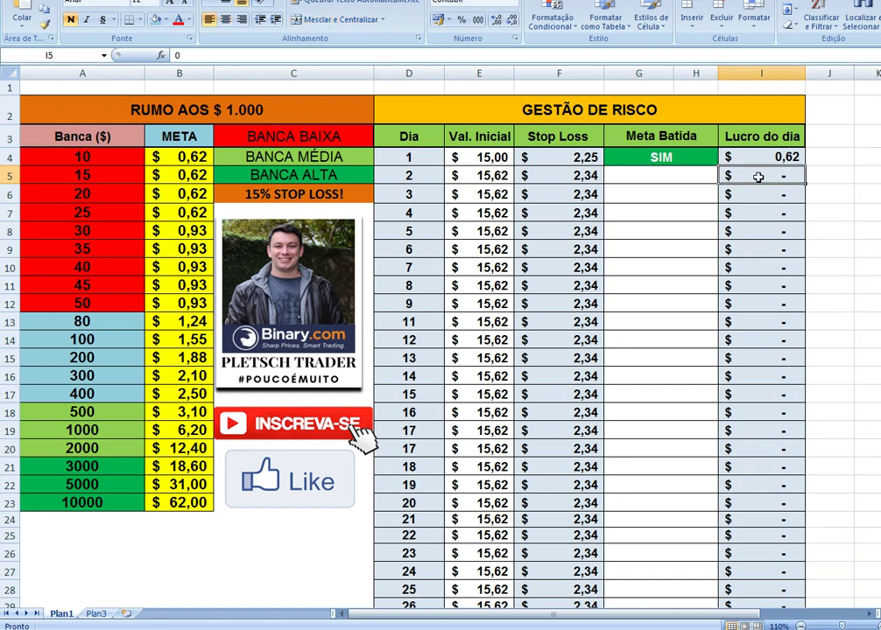
pyautogui.write('0,62')
pyautogui.press('Return')
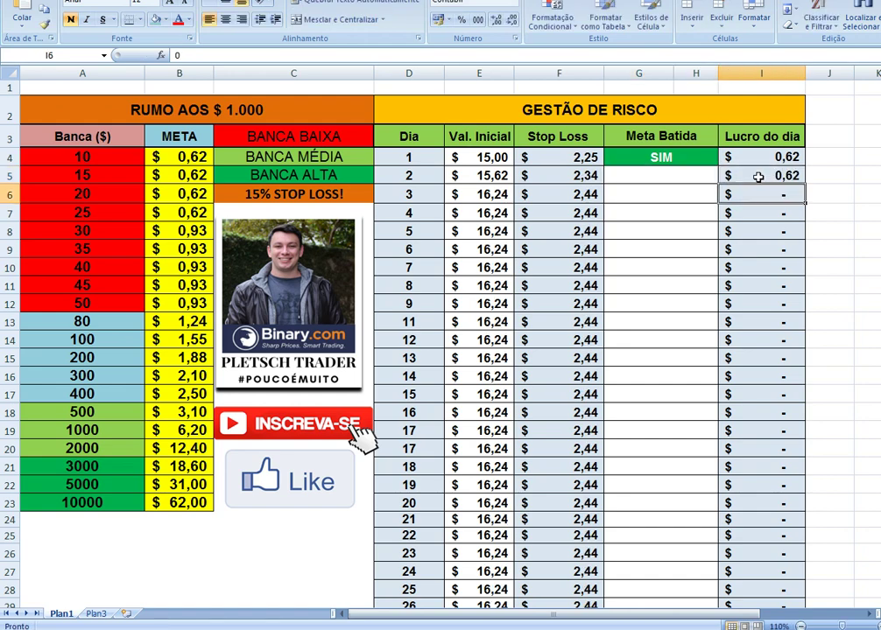
pyautogui.click(758, 176)
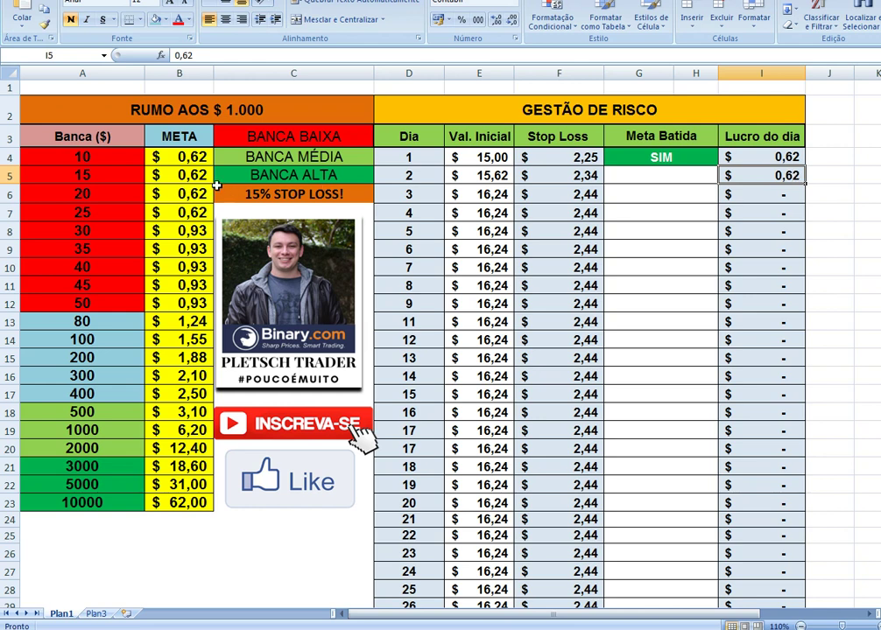
pyautogui.click(182, 174)
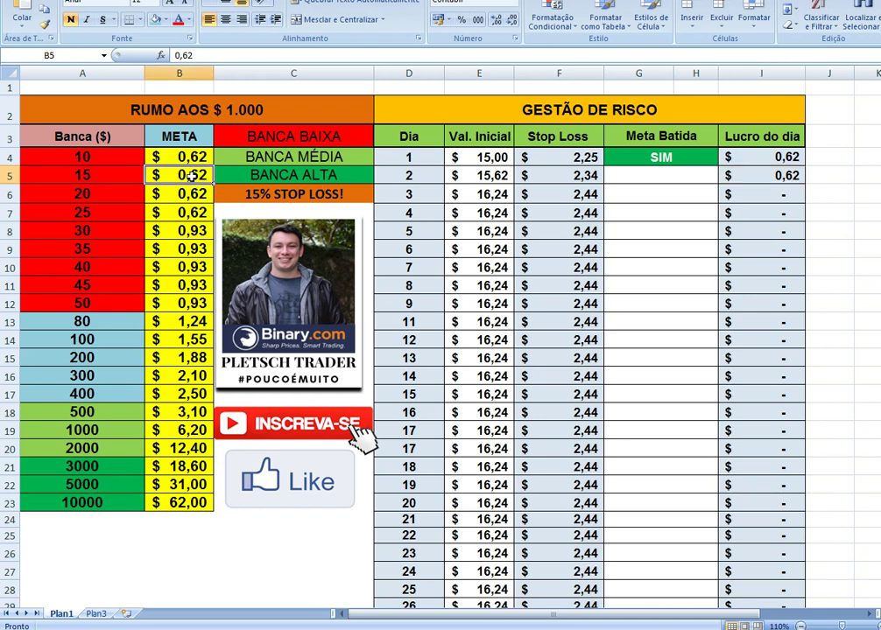
# Mark the day 2 Meta Batida in G5 as SIM
pyautogui.click(707, 175)
pyautogui.click(725, 176)
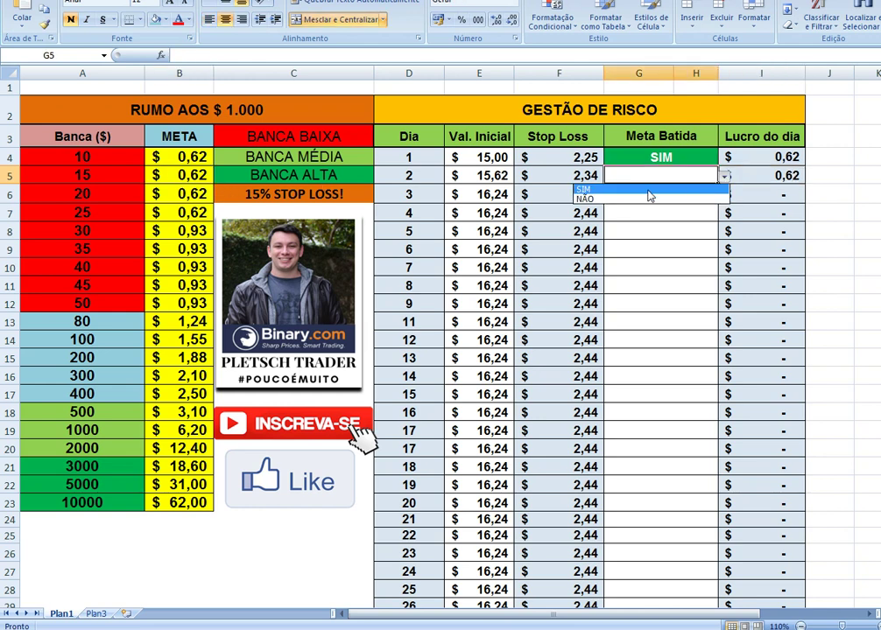
pyautogui.click(649, 191)
pyautogui.click(650, 231)
pyautogui.click(673, 286)
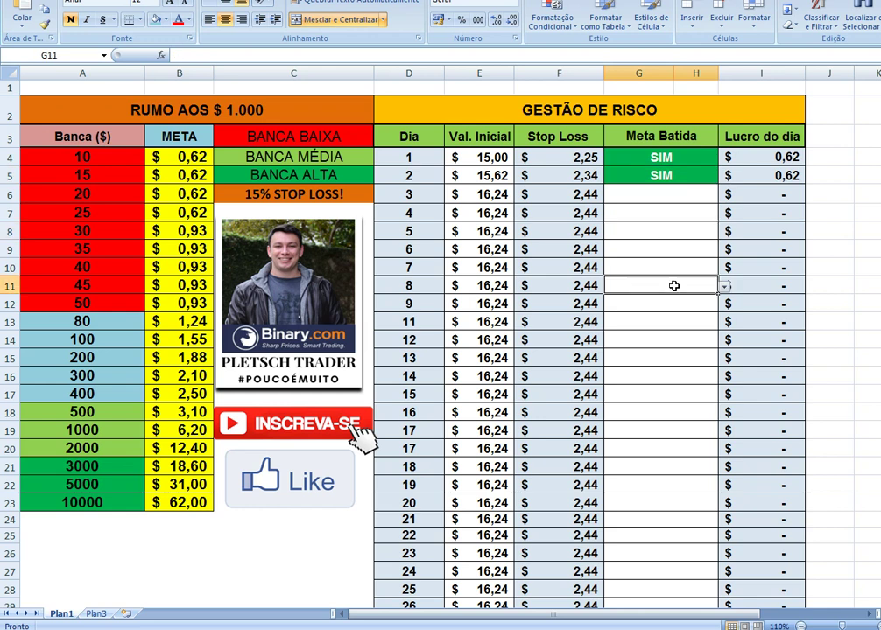
# Examine the day 3 row's Val. Inicial in E6 and Stop Loss in F6
pyautogui.click(393, 196)
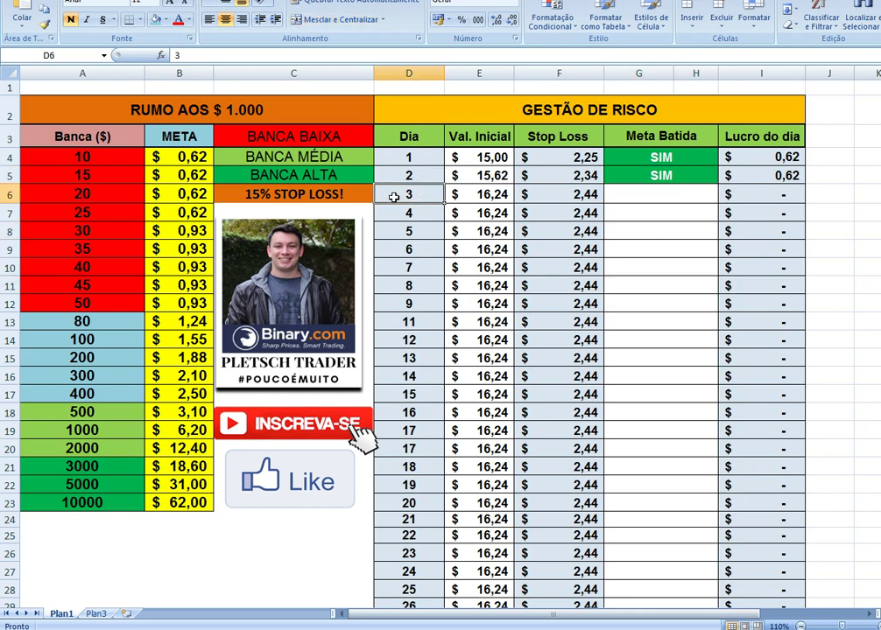
pyautogui.click(482, 204)
pyautogui.click(488, 193)
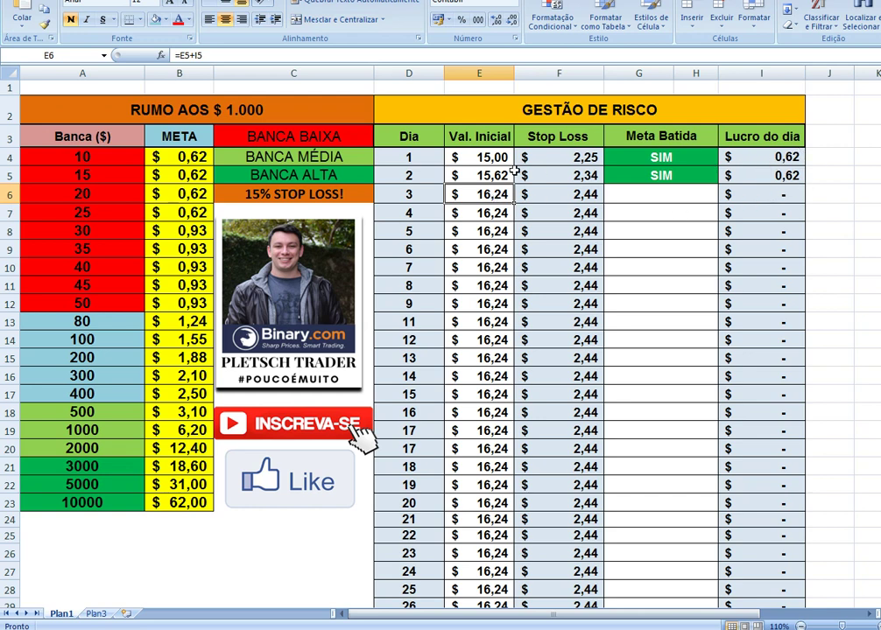
pyautogui.click(571, 194)
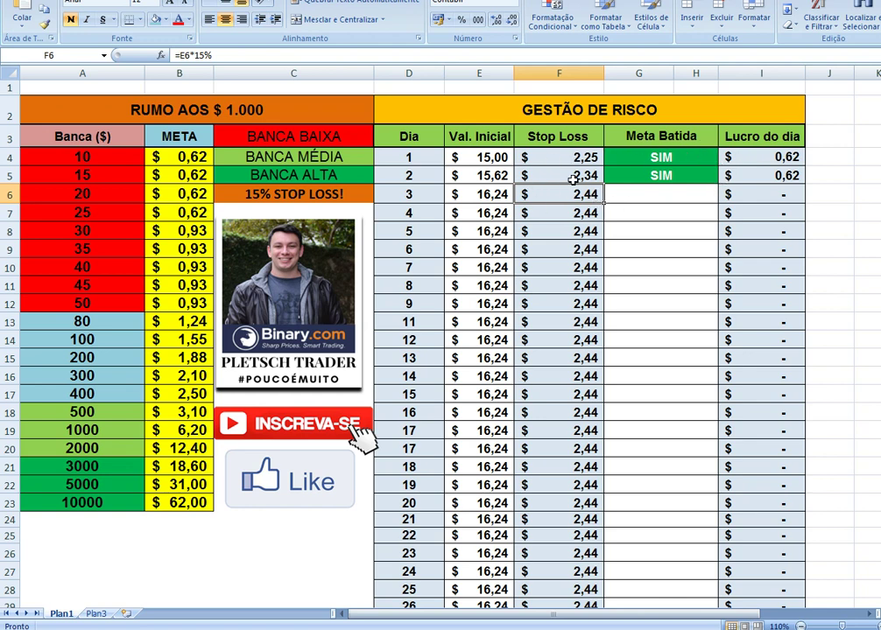
pyautogui.click(481, 198)
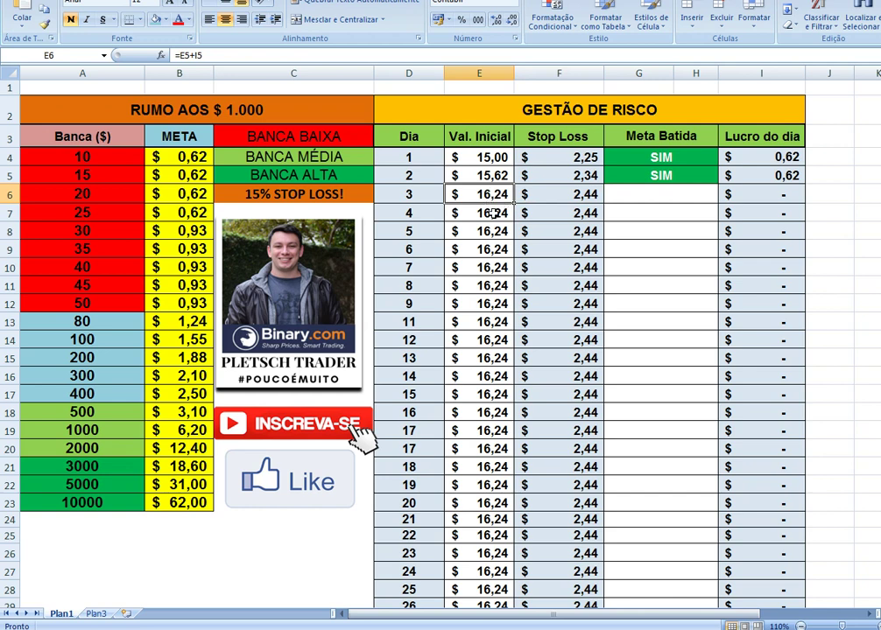
# Mark the day 3 Meta Batida in G6 as NÃO
pyautogui.click(709, 193)
pyautogui.click(725, 195)
pyautogui.click(707, 220)
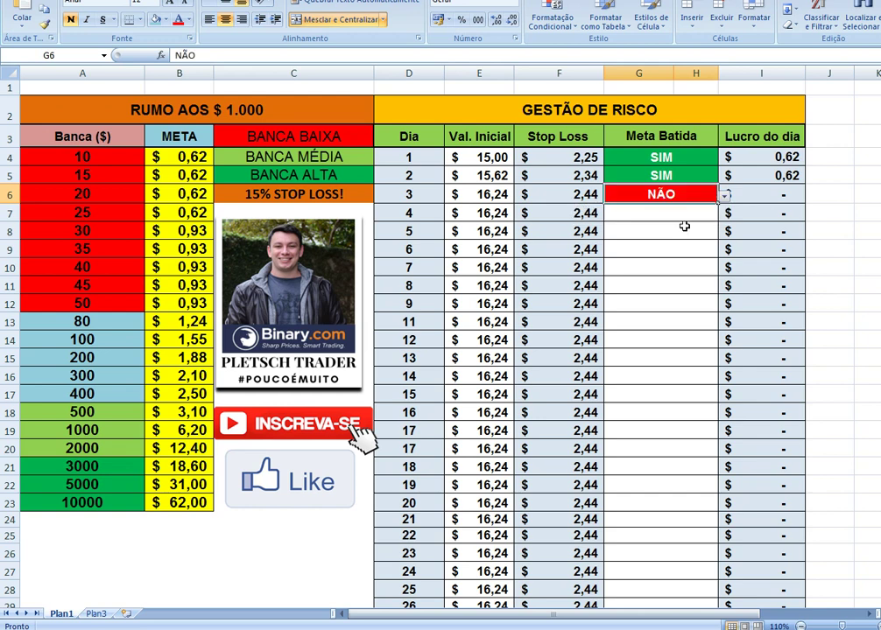
# Review the day 3 Lucro do dia in I6 alongside the Meta Batida in G6
pyautogui.click(755, 198)
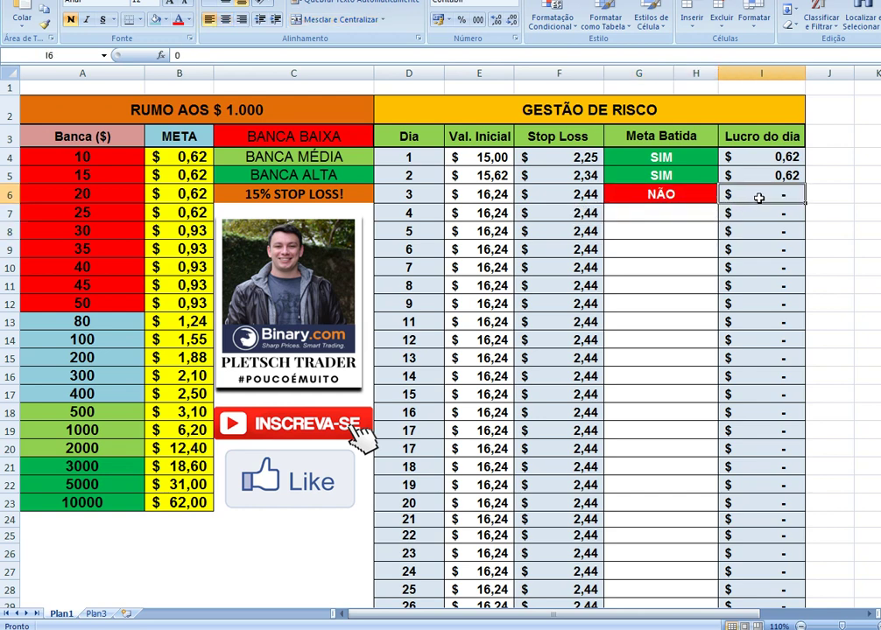
pyautogui.doubleClick(759, 198)
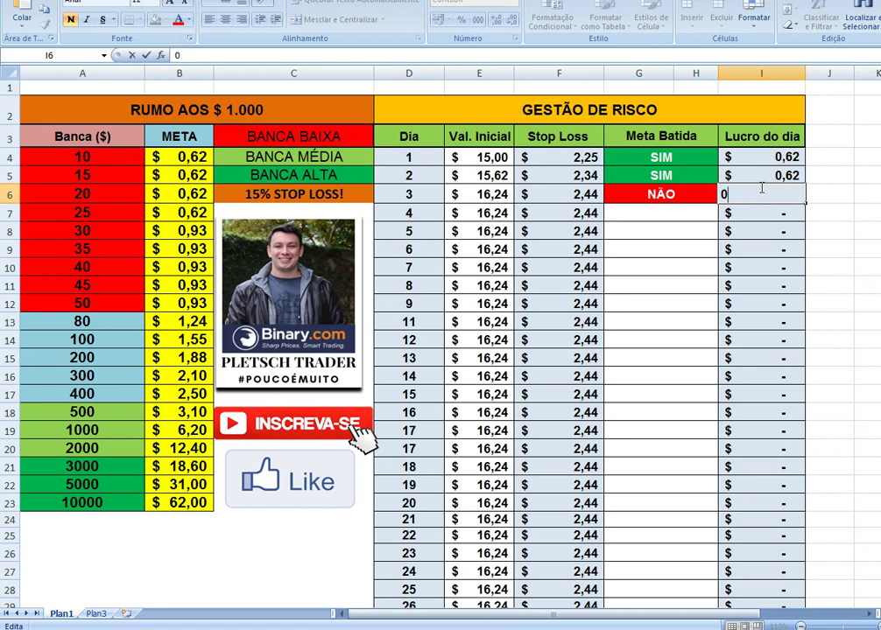
pyautogui.click(611, 227)
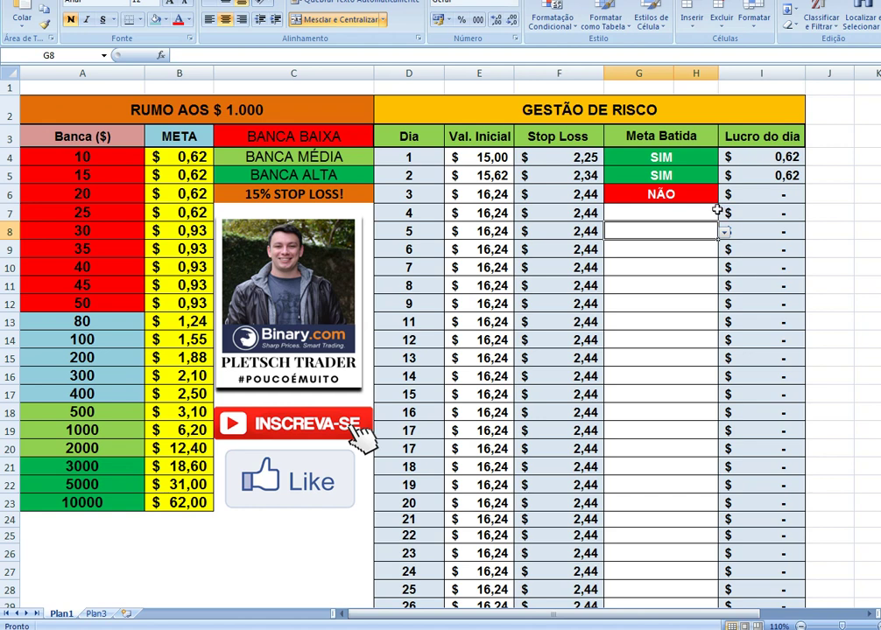
pyautogui.click(656, 200)
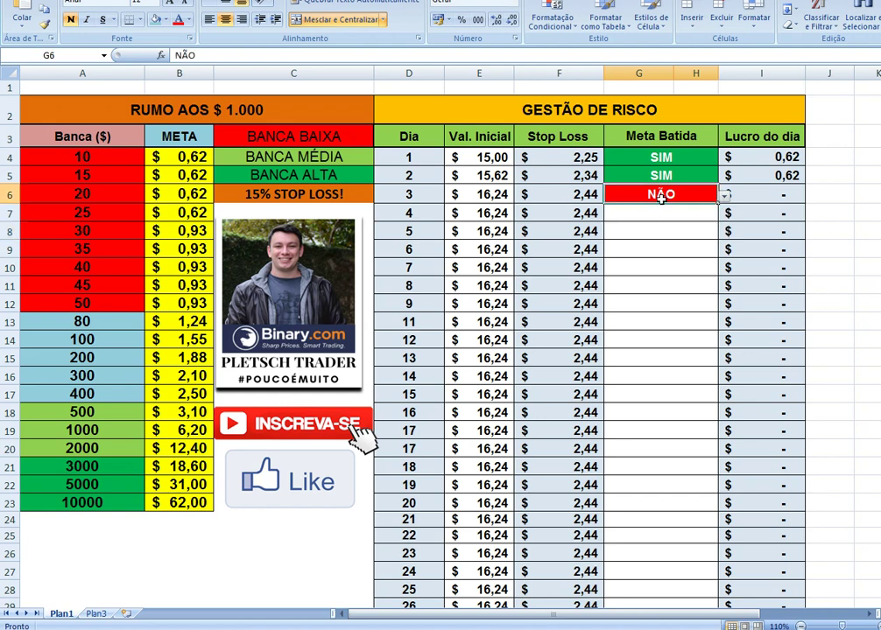
# Try to record a day 3 loss as 0-3,00 in Lucro do dia cell I6, and undo the entry
pyautogui.click(767, 197)
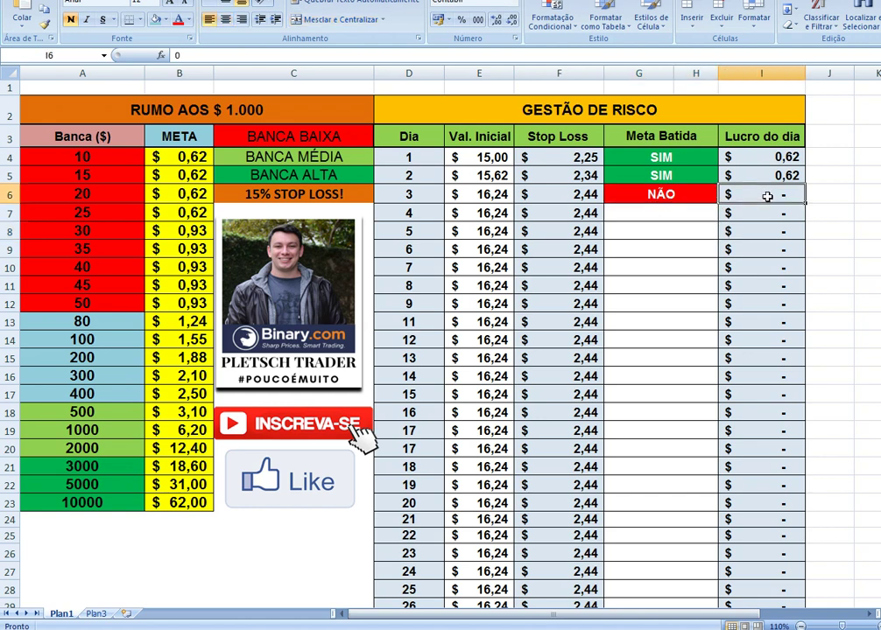
pyautogui.doubleClick(768, 197)
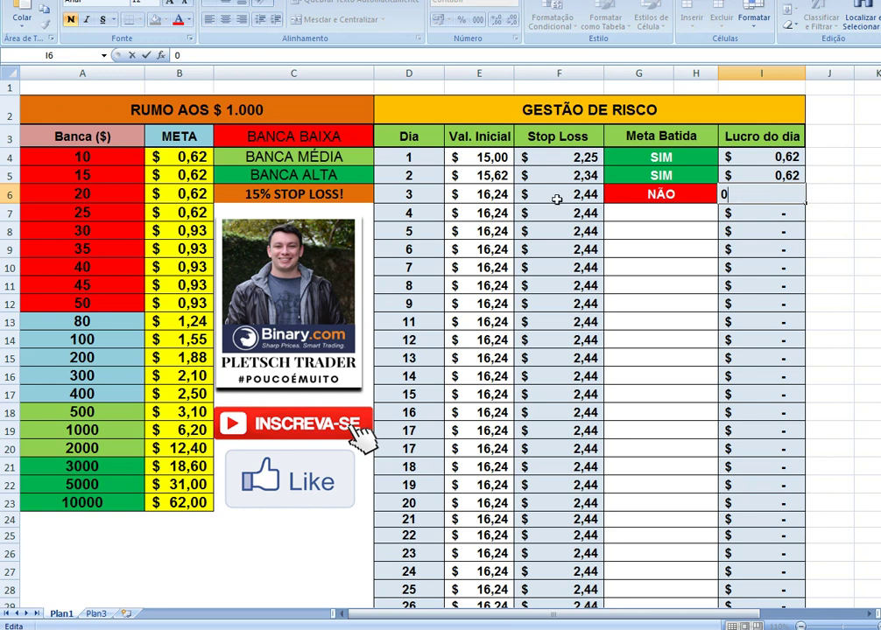
pyautogui.click(495, 214)
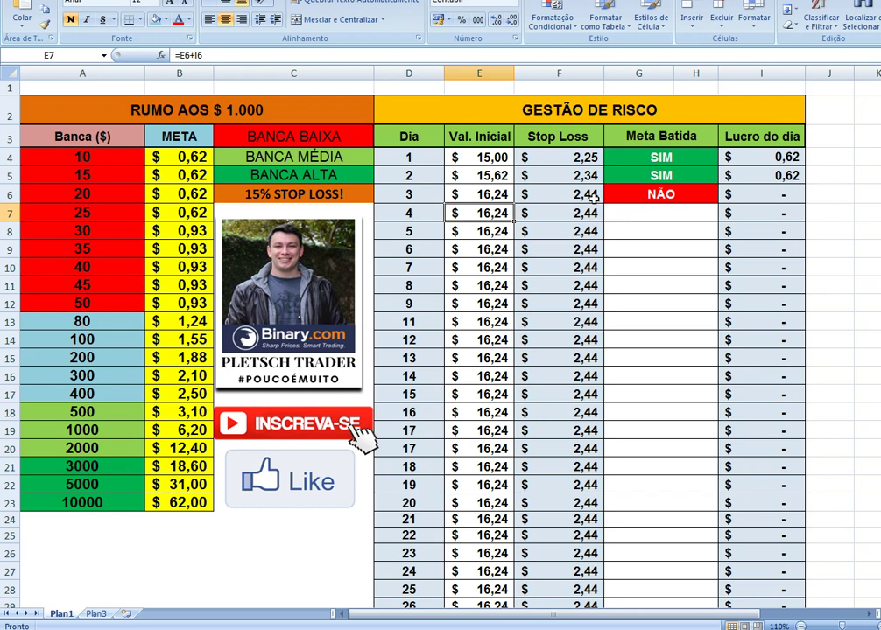
pyautogui.click(757, 195)
pyautogui.write('0-')
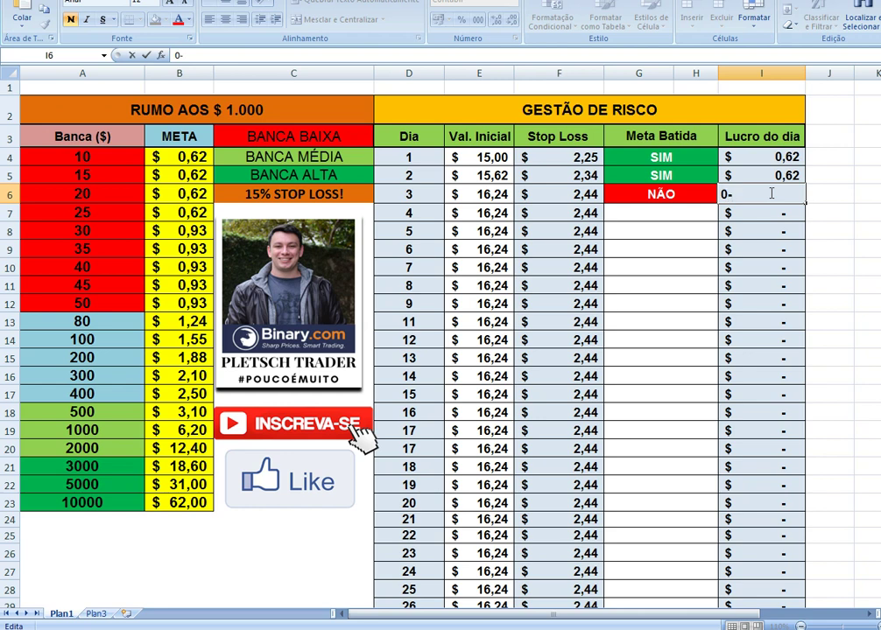
pyautogui.write(',00')
pyautogui.press('Return')
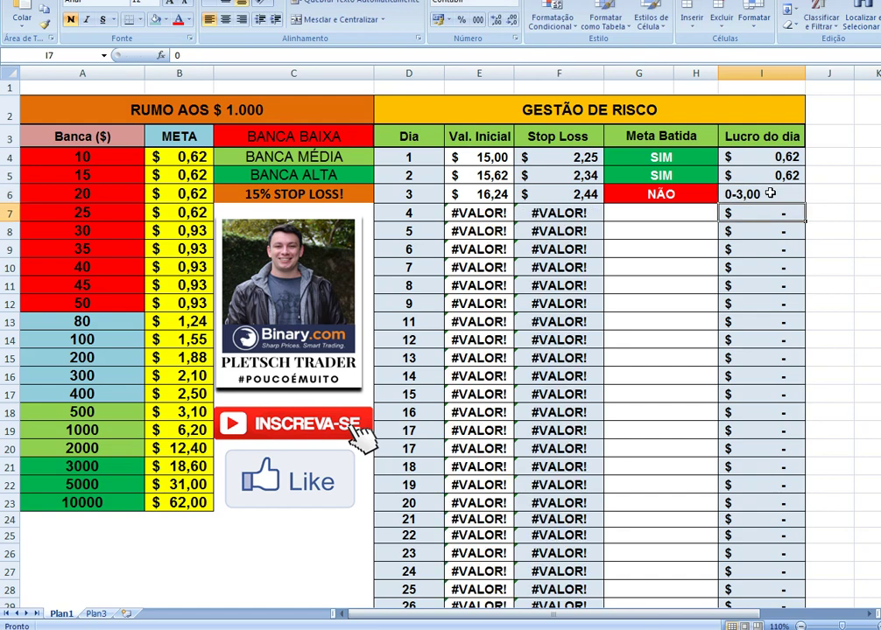
pyautogui.hotkey('ctrl', 'z')
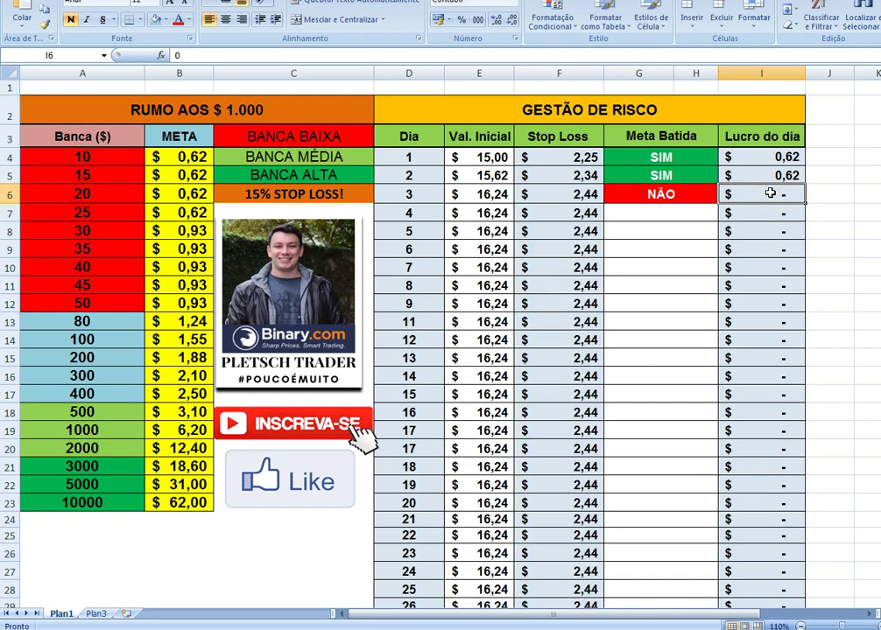
pyautogui.click(689, 299)
pyautogui.doubleClick(689, 300)
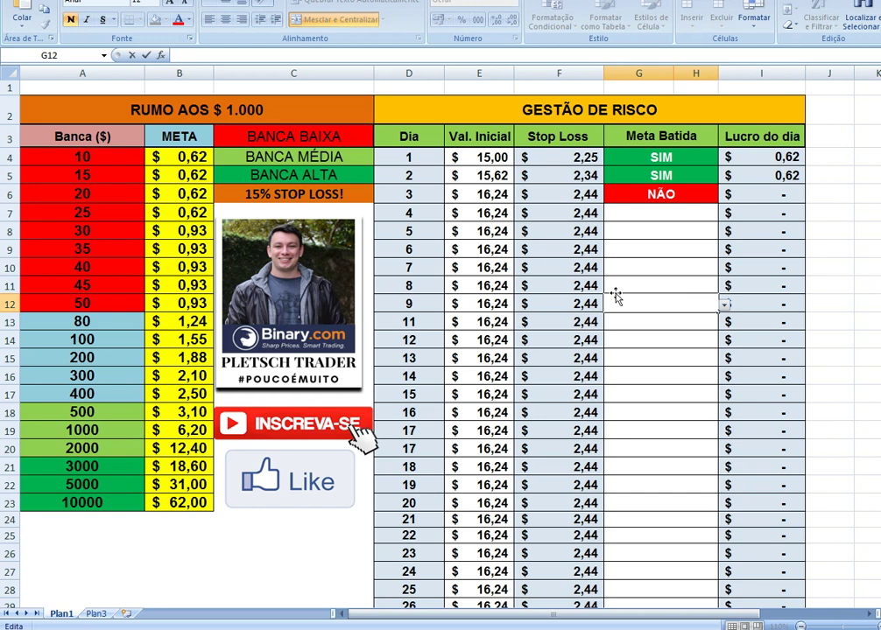
pyautogui.click(647, 233)
pyautogui.doubleClick(647, 233)
pyautogui.click(650, 267)
pyautogui.click(783, 199)
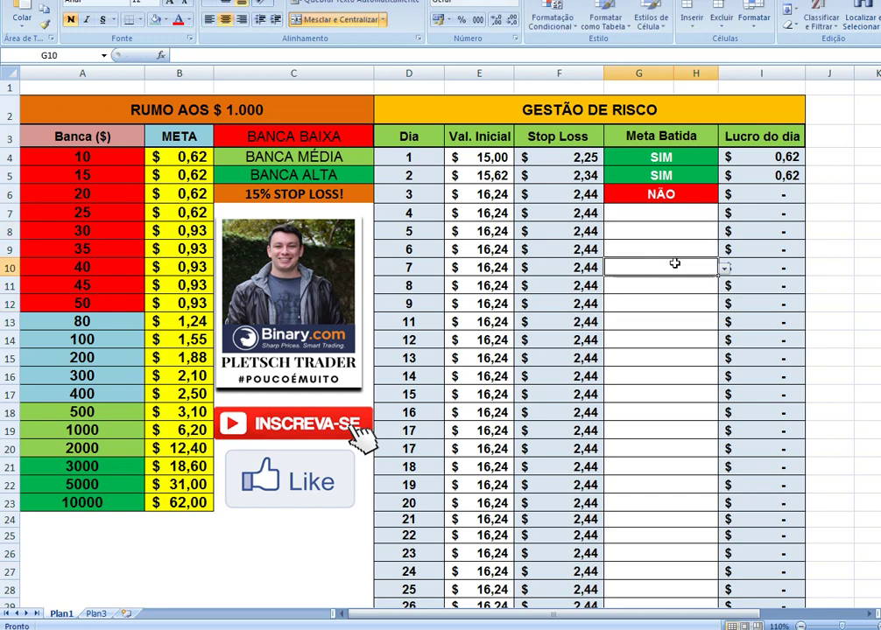
pyautogui.click(684, 282)
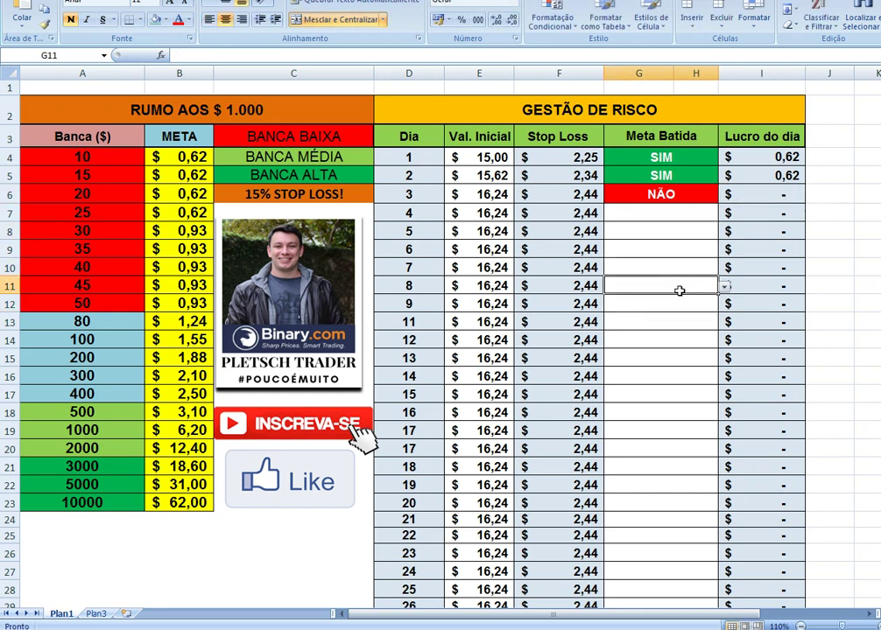
# Switch the day 1 Meta Batida in G4 to NÃO and set it back to SIM
pyautogui.click(642, 196)
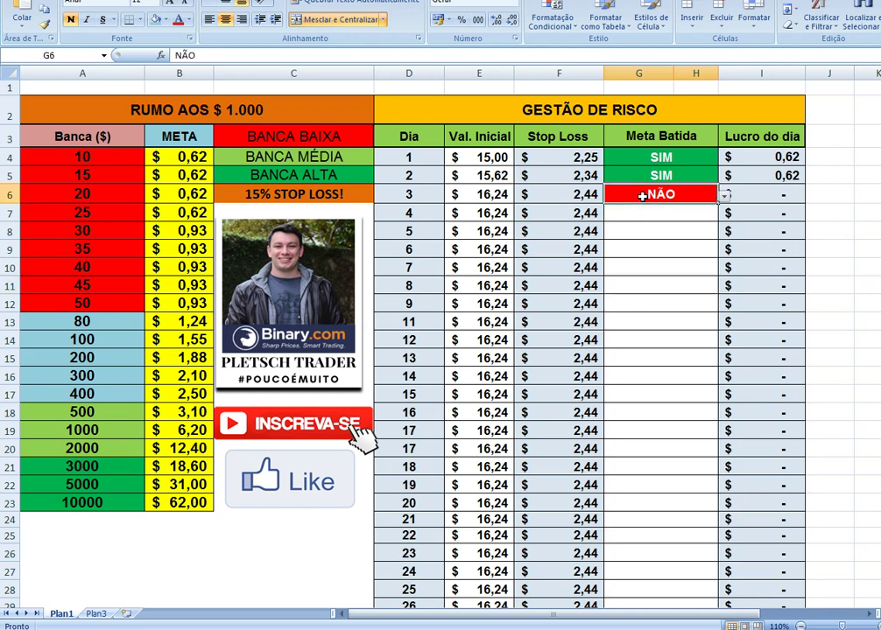
pyautogui.moveTo(658, 156); pyautogui.dragTo(655, 193)
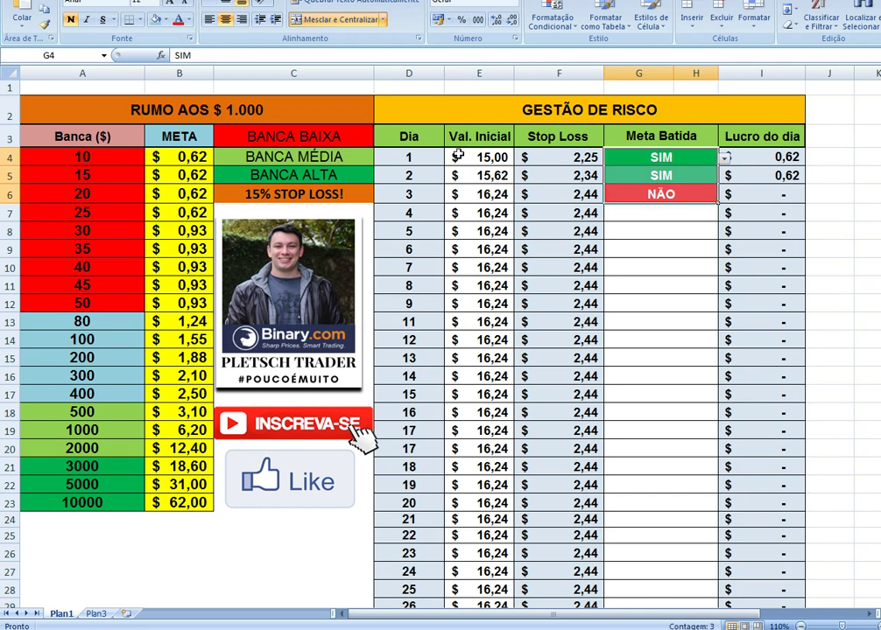
pyautogui.click(726, 157)
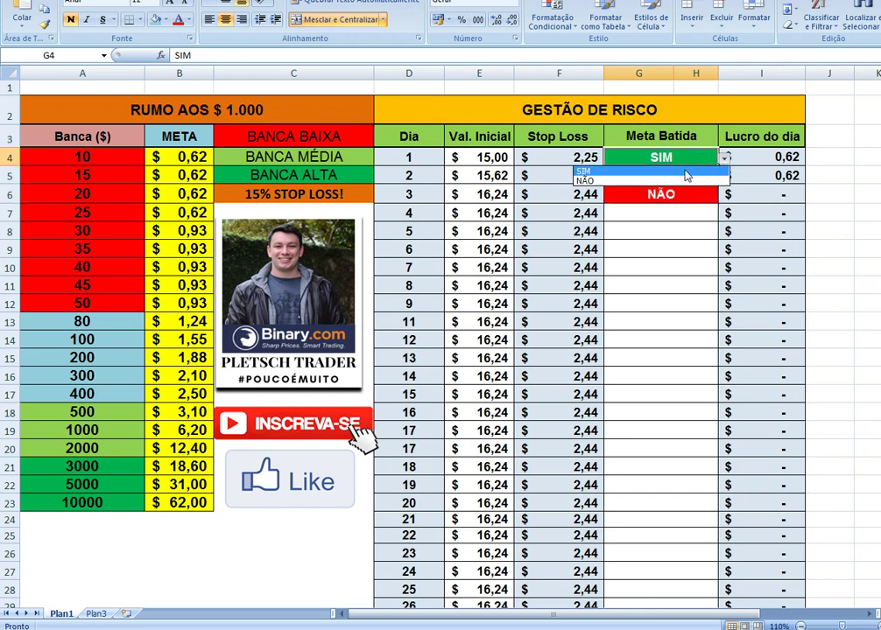
pyautogui.click(681, 181)
pyautogui.click(726, 158)
pyautogui.click(670, 170)
# Clear the Meta Batida entries for days 3, 2 and 1 in G6, G5 and G4
pyautogui.click(693, 193)
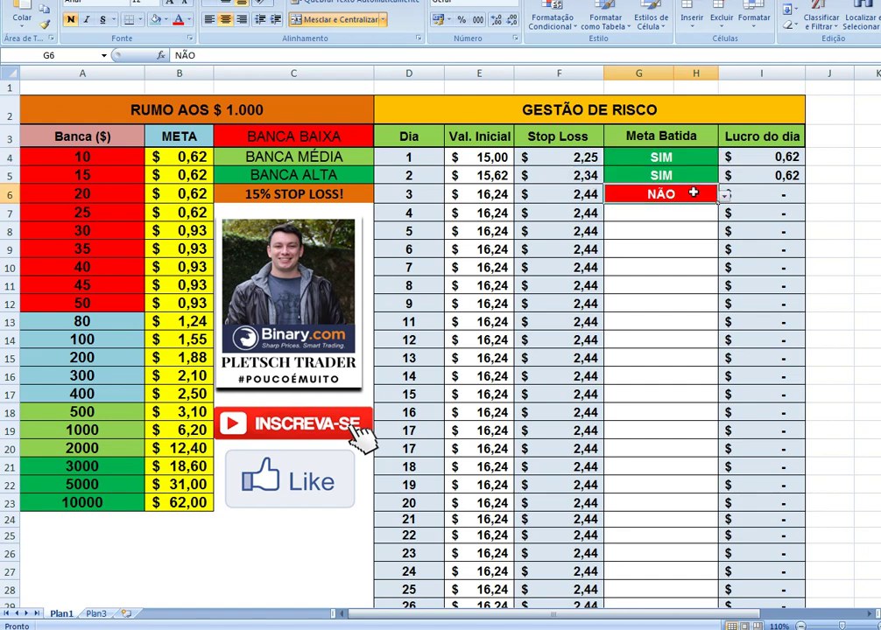
pyautogui.press('Delete')
pyautogui.click(714, 175)
pyautogui.press('Delete')
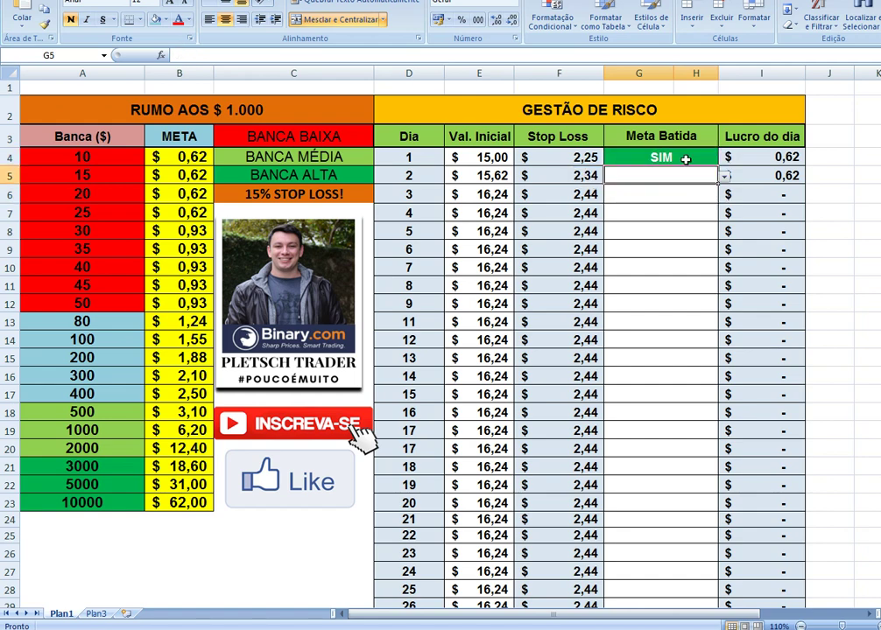
pyautogui.click(684, 156)
pyautogui.press('Delete')
pyautogui.click(670, 198)
pyautogui.click(650, 230)
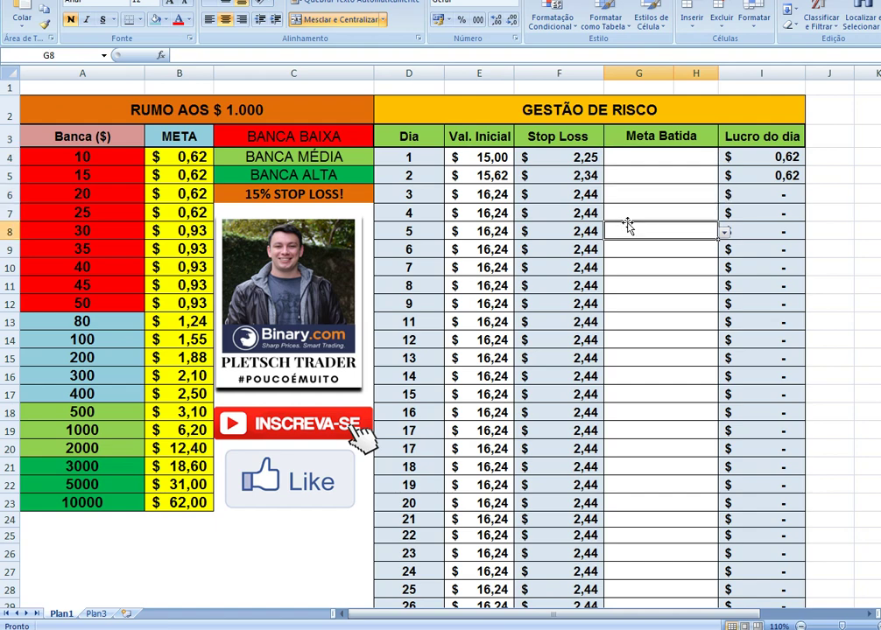
# Clear the Lucro do dia values for days 2 and 1 in I5 and I4
pyautogui.click(495, 157)
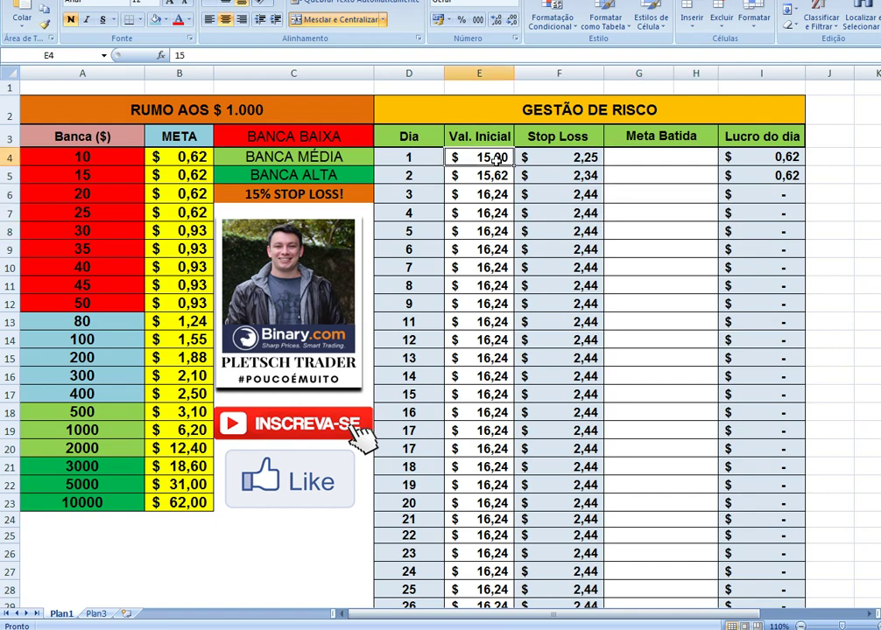
pyautogui.click(791, 176)
pyautogui.press('Delete')
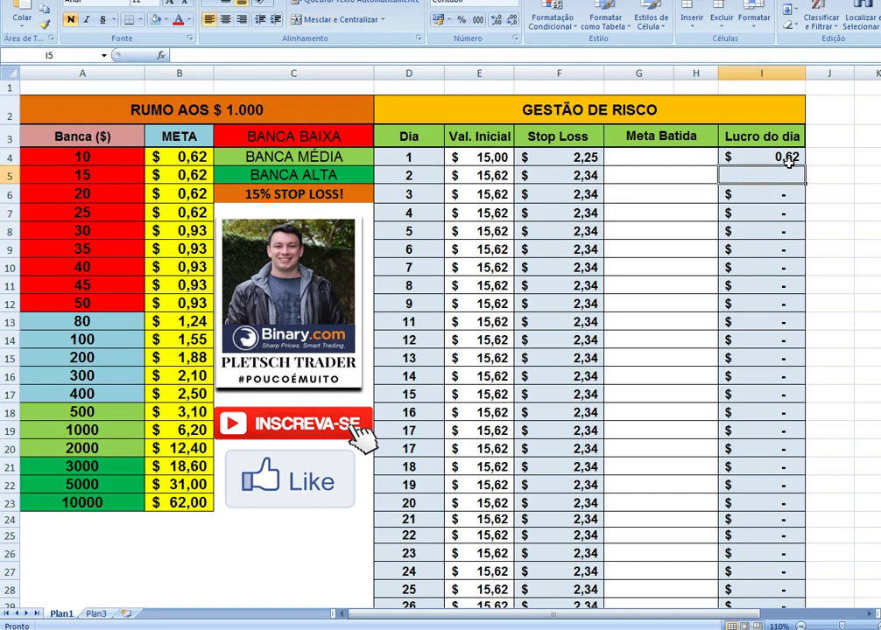
pyautogui.click(785, 158)
pyautogui.press('Delete')
# Set the day 1 Val. Inicial in E4 to 13,00 and check the resulting Stop Loss in F4
pyautogui.click(489, 158)
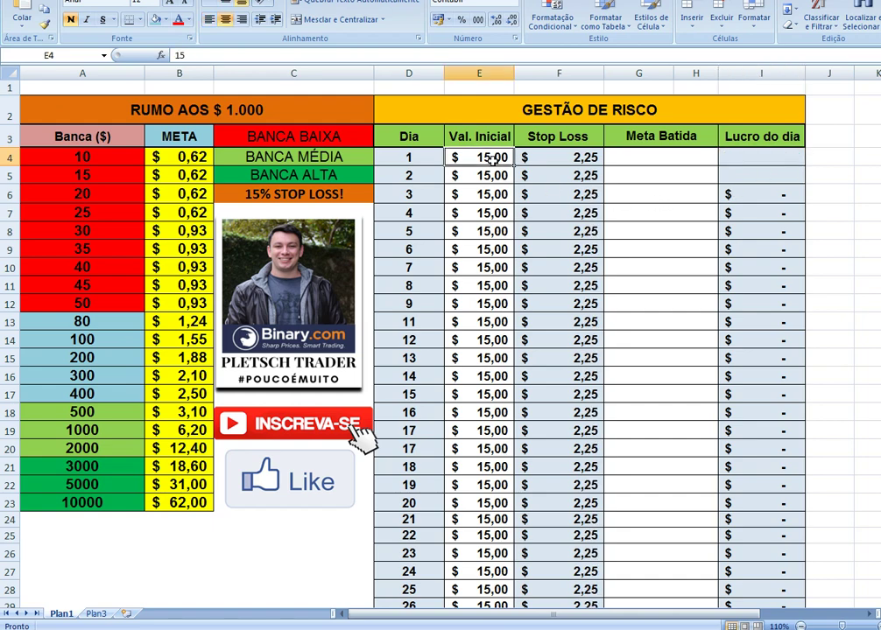
pyautogui.write('13')
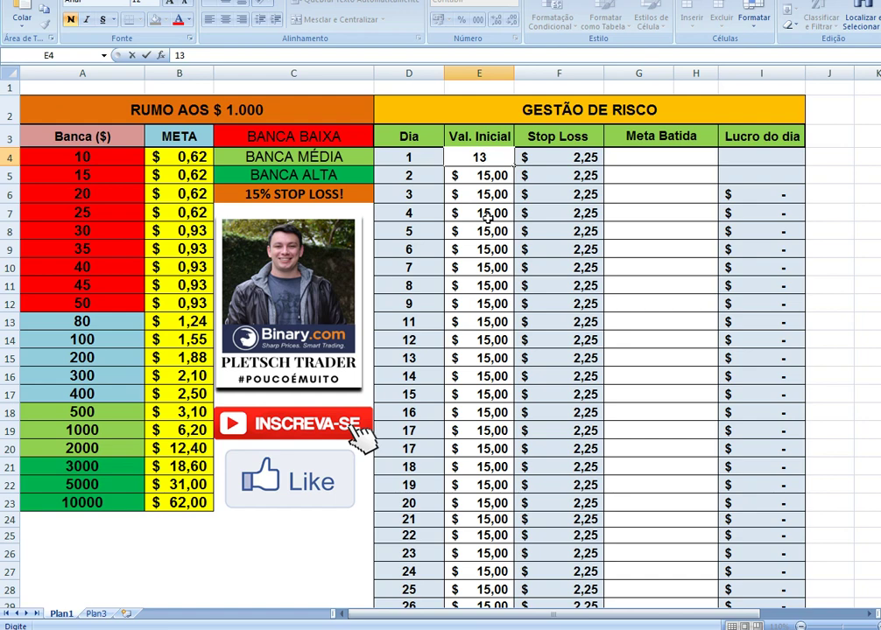
pyautogui.write(',00')
pyautogui.click(644, 346)
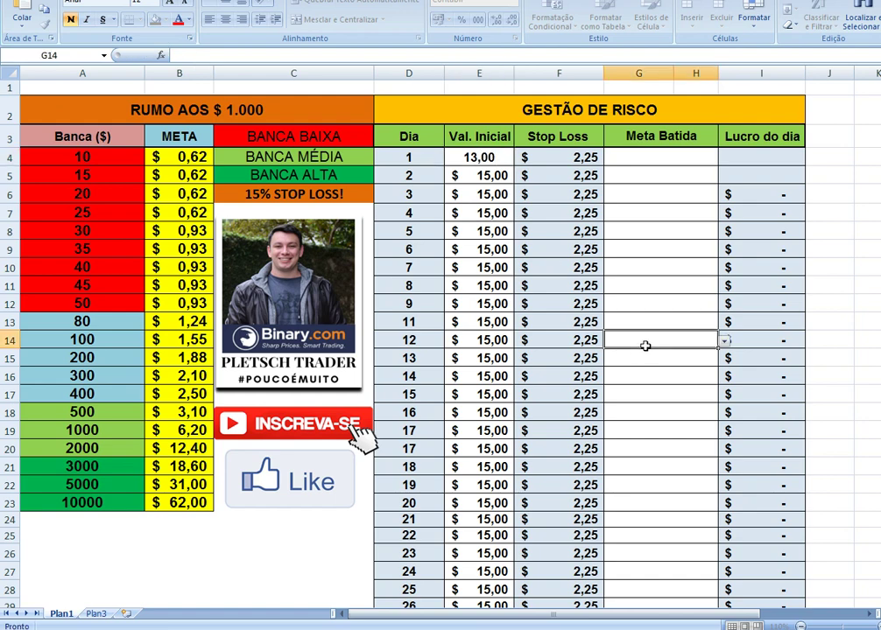
pyautogui.click(479, 157)
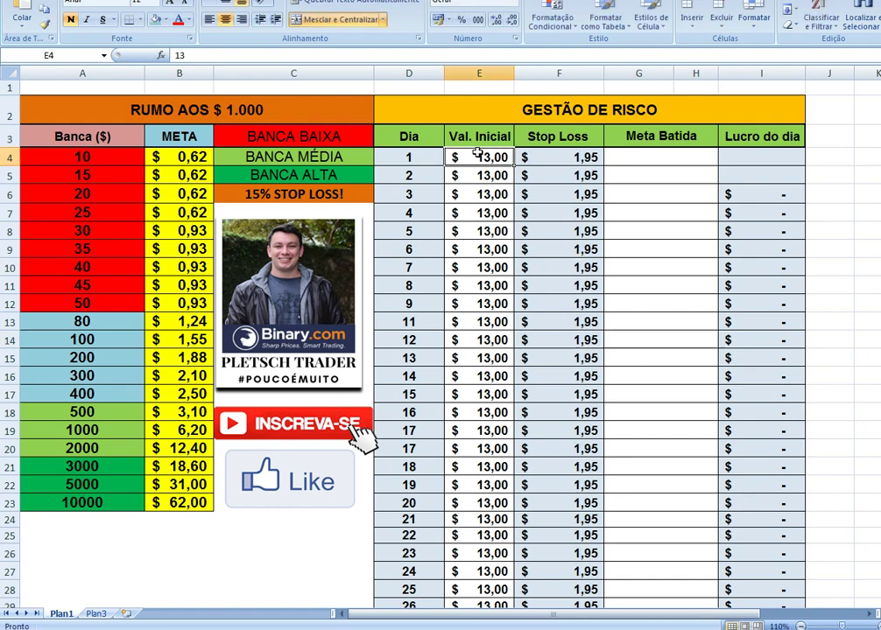
pyautogui.click(565, 158)
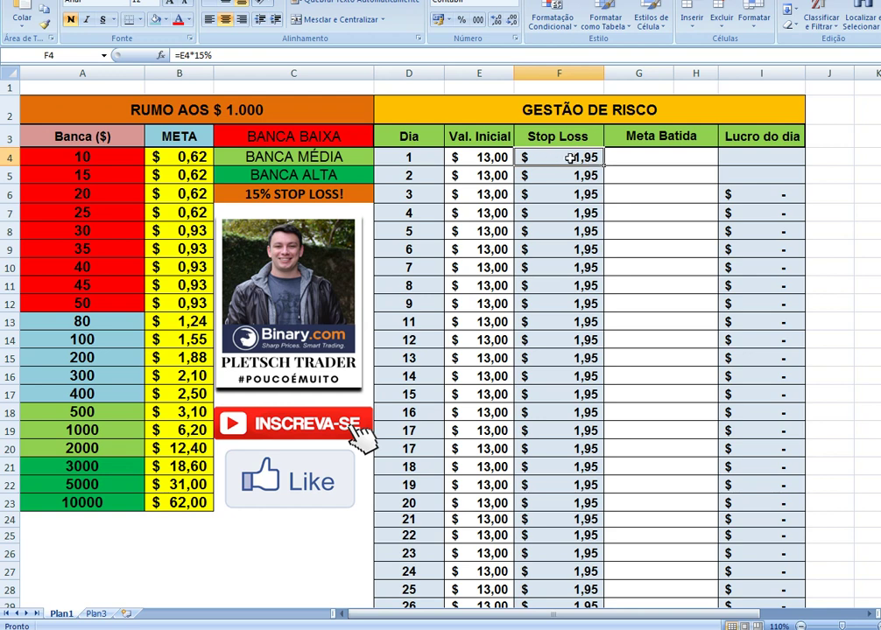
pyautogui.click(501, 156)
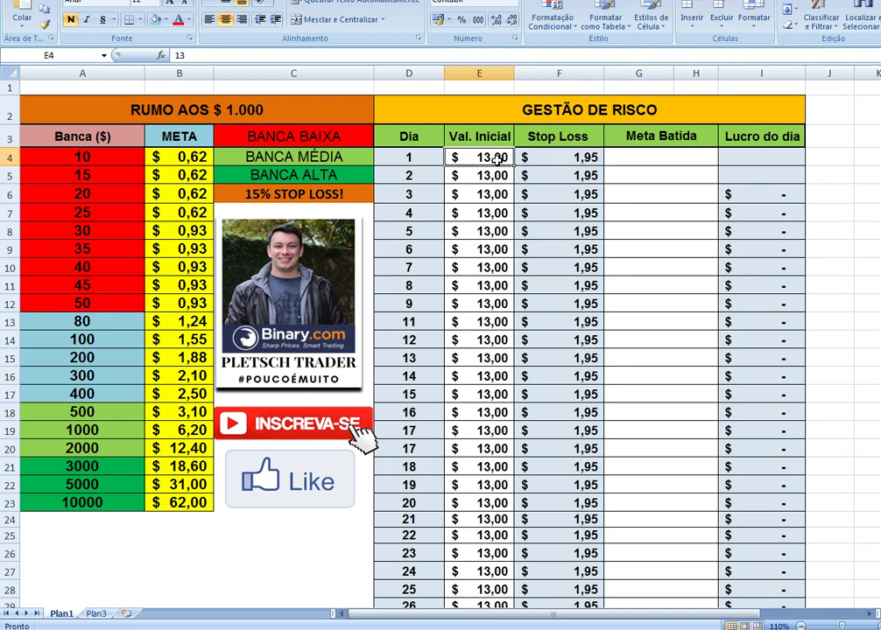
pyautogui.click(524, 265)
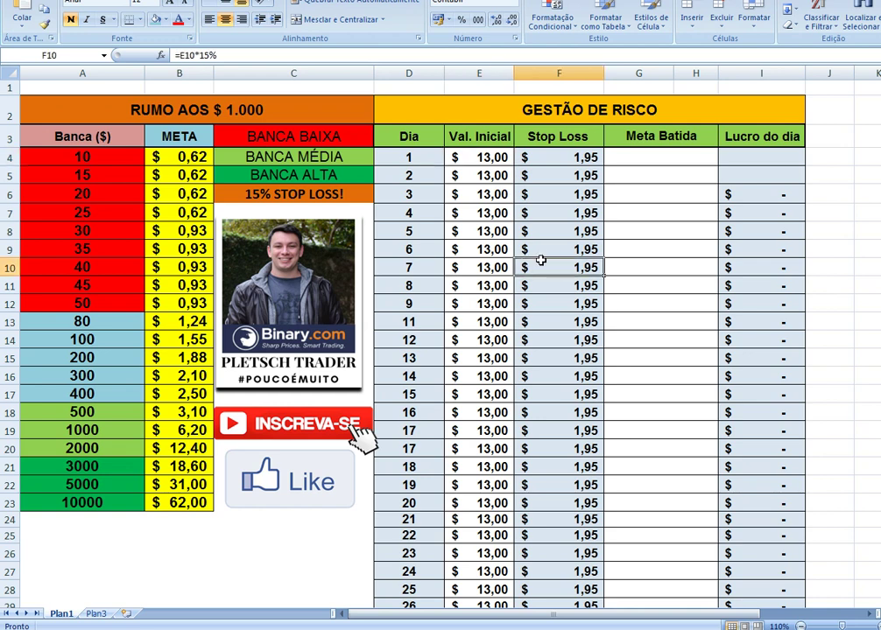
# Mark the day 1 Meta Batida in G4 as SIM and enter 0,62 as its Lucro do dia in I4
pyautogui.click(652, 160)
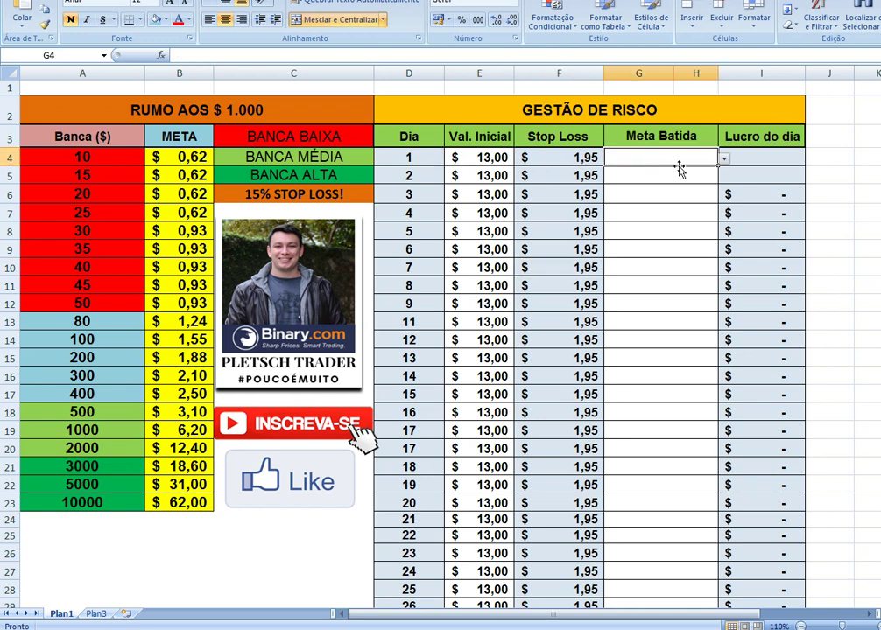
pyautogui.click(724, 159)
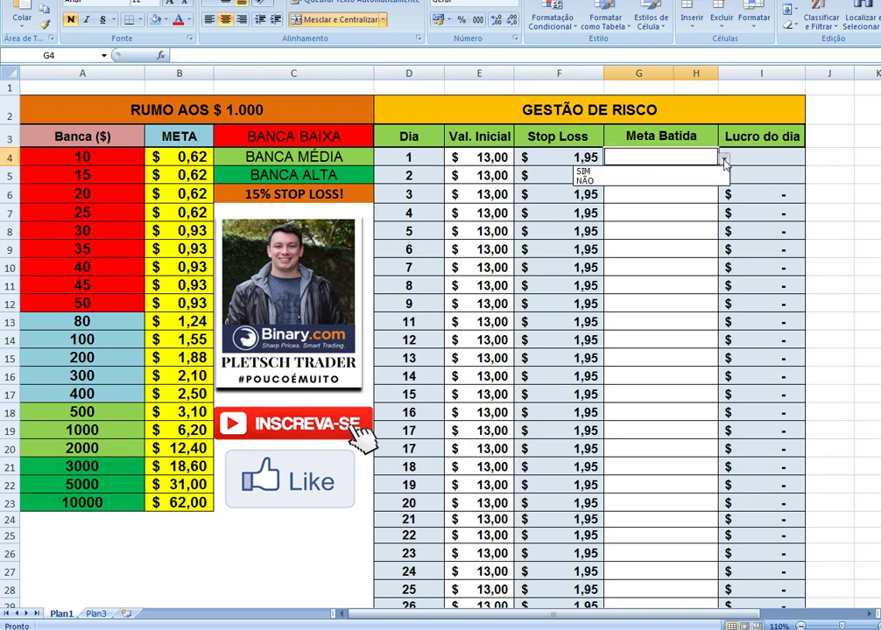
pyautogui.click(671, 172)
pyautogui.click(739, 158)
pyautogui.doubleClick(741, 159)
pyautogui.write('0,35')
pyautogui.press('BackSpace')
pyautogui.press('BackSpace')
pyautogui.press('Return')
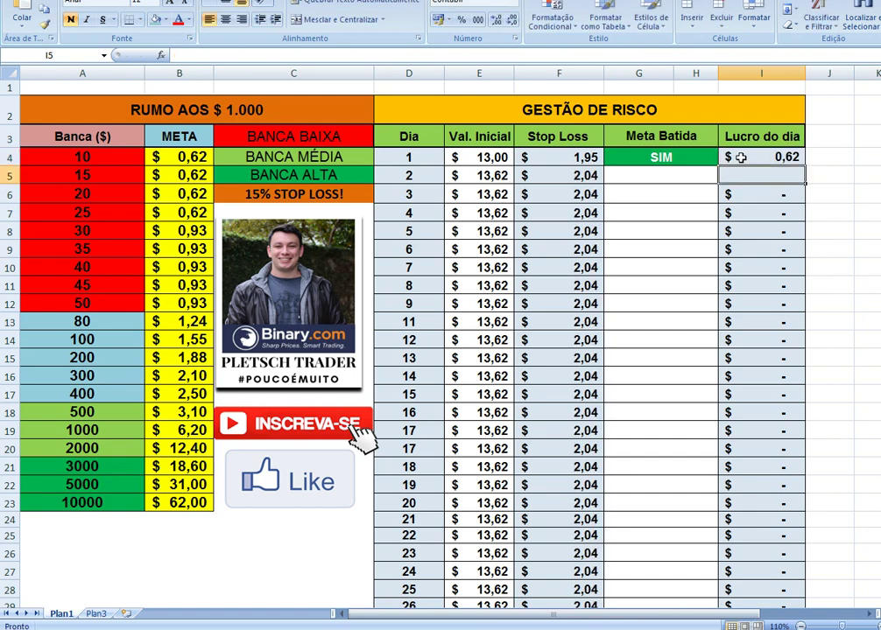
# Mark the day 2 Meta Batida in G5 as SIM and enter 0,62 as its Lucro do dia in I5
pyautogui.click(531, 190)
pyautogui.click(667, 177)
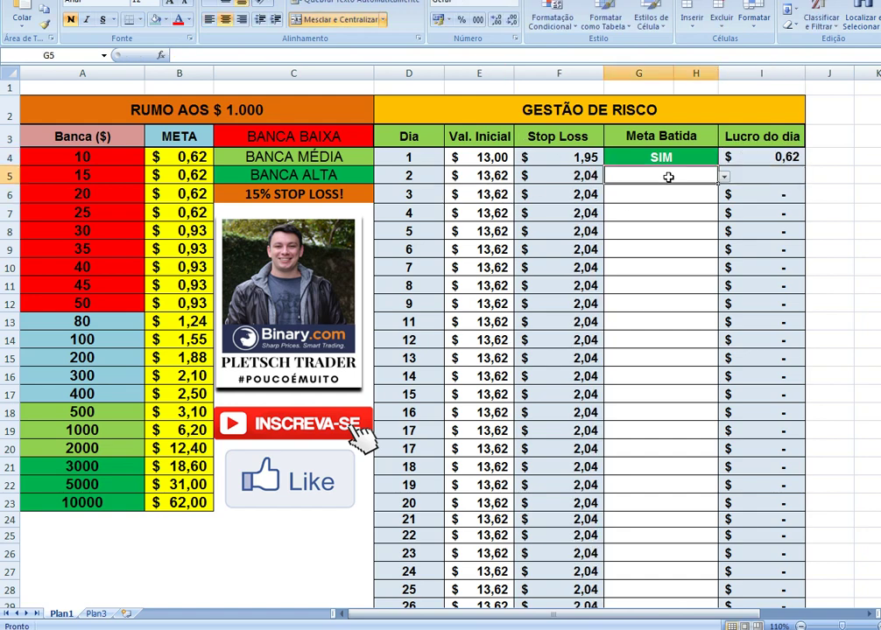
pyautogui.click(725, 178)
pyautogui.click(660, 190)
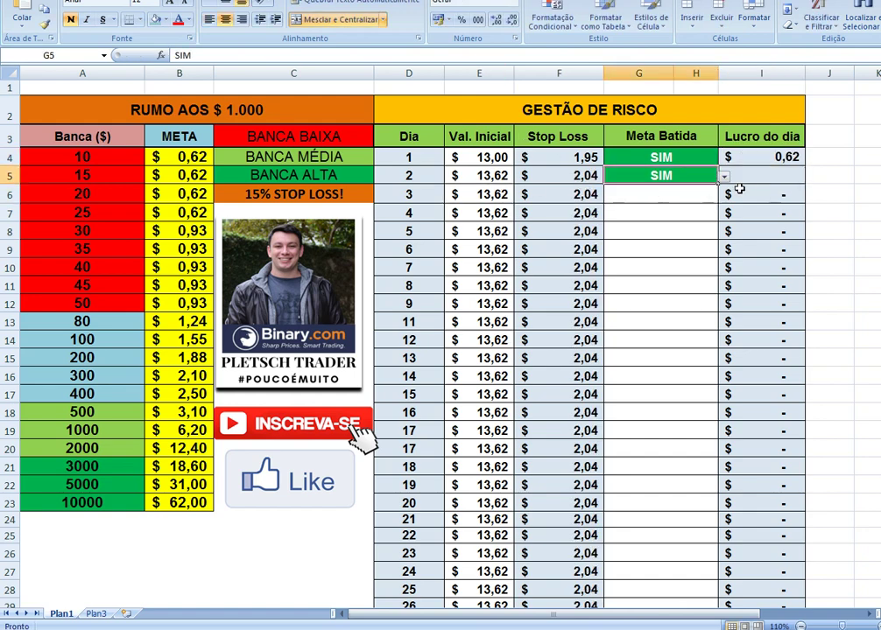
pyautogui.moveTo(758, 195); pyautogui.dragTo(758, 181)
pyautogui.click(759, 180)
pyautogui.write('0,6')
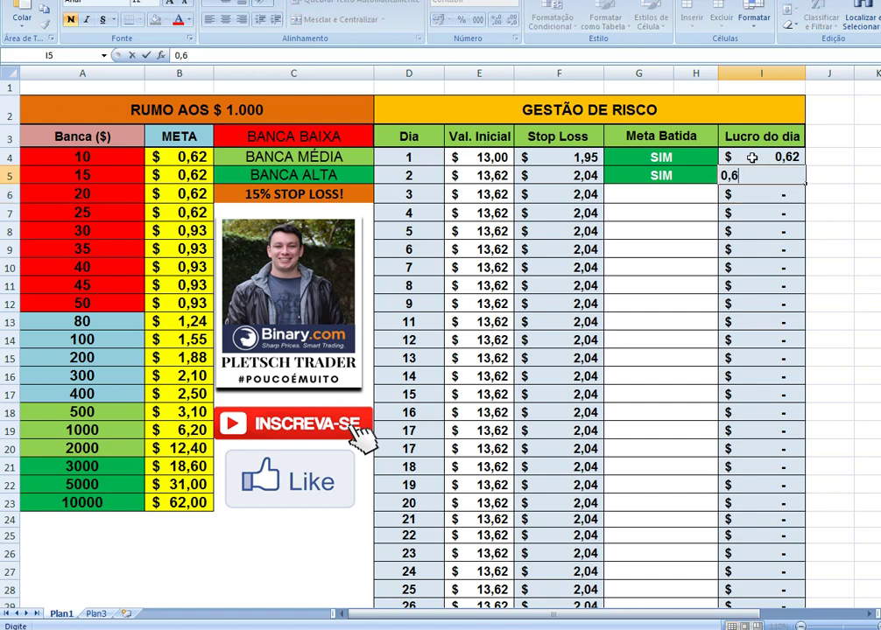
pyautogui.write('2')
pyautogui.press('Return')
# Mark the day 3 Meta Batida in G6 as SIM and enter 0,62 as its Lucro do dia in I6
pyautogui.click(507, 194)
pyautogui.click(561, 193)
pyautogui.click(652, 197)
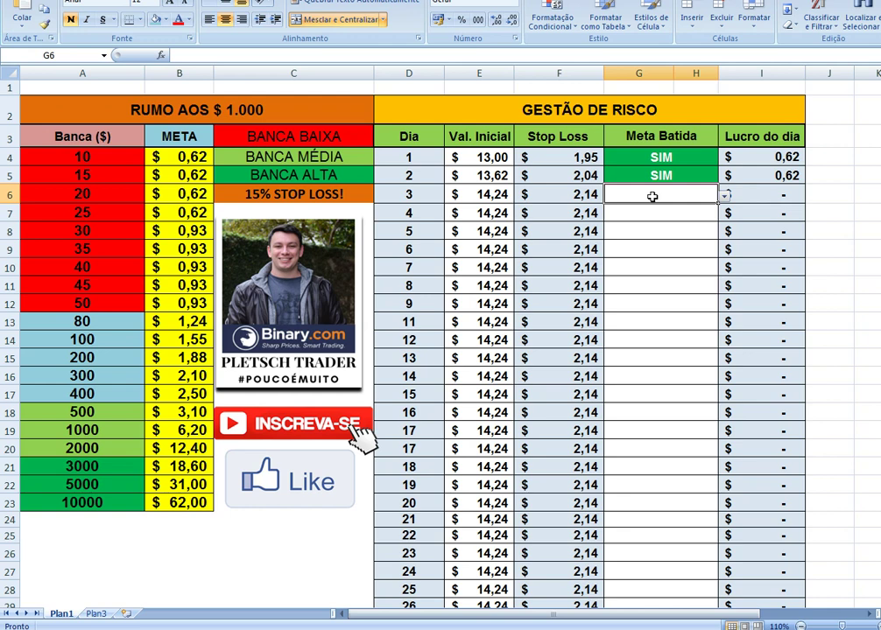
pyautogui.click(725, 196)
pyautogui.click(713, 209)
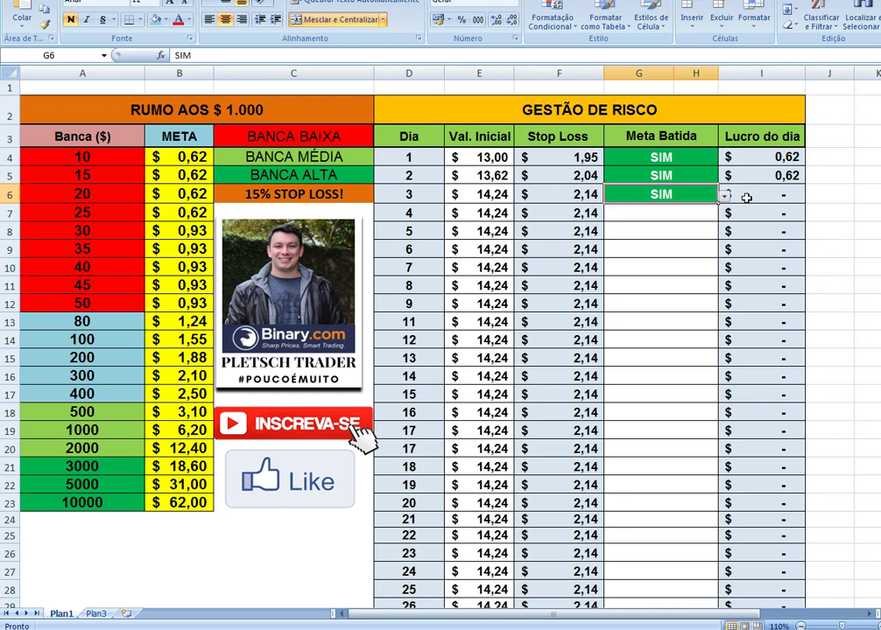
pyautogui.click(752, 194)
pyautogui.write('0,')
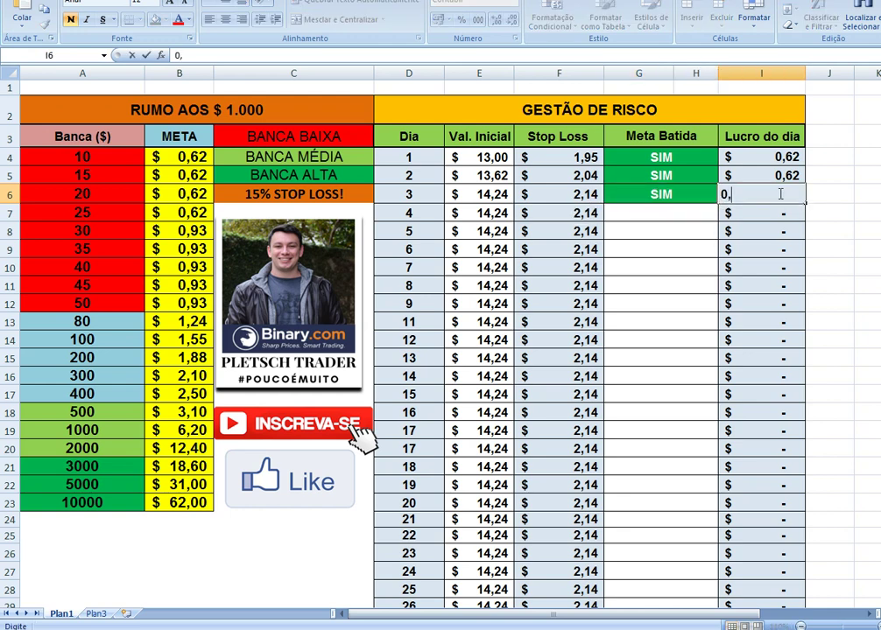
pyautogui.press('BackSpace')
pyautogui.press('BackSpace')
pyautogui.press('Return')
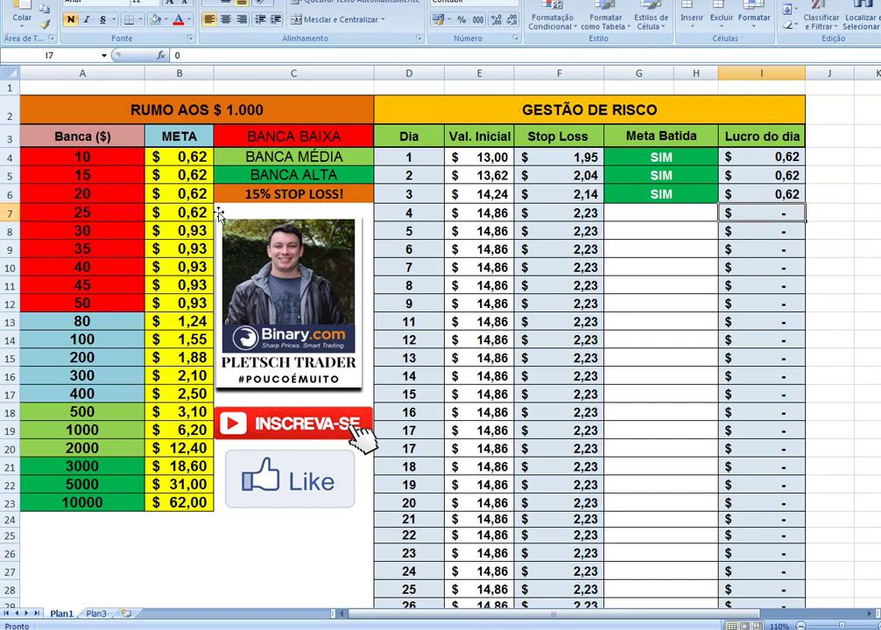
pyautogui.click(89, 227)
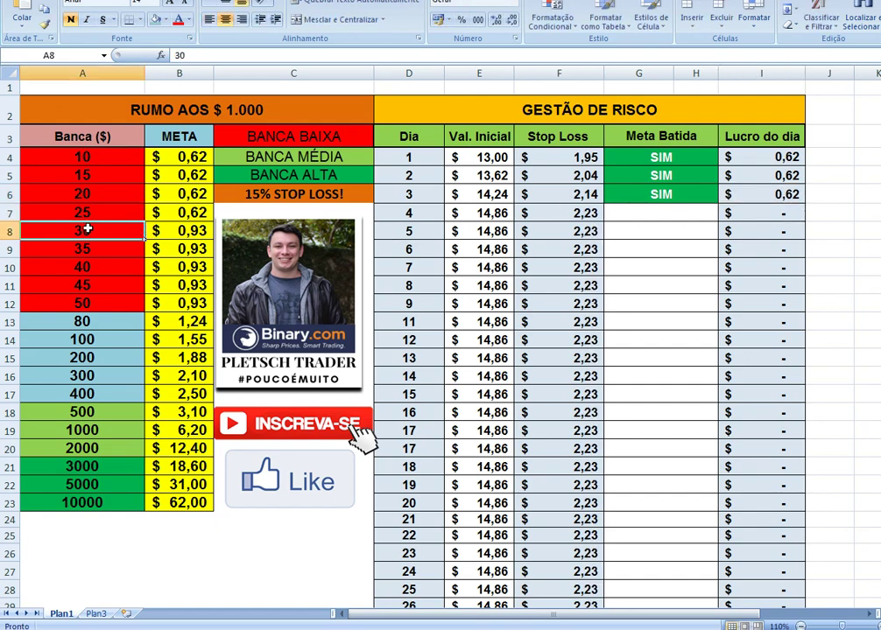
# Clear the Meta Batida marks in G4:G6 and the Lucro do dia values in I4:I6 for days 1 to 3
pyautogui.click(200, 232)
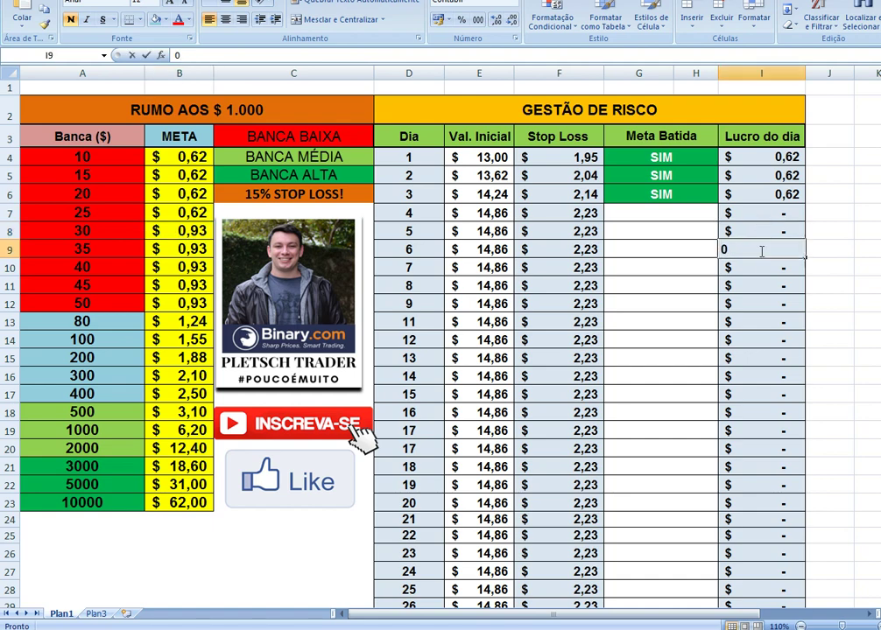
pyautogui.click(678, 216)
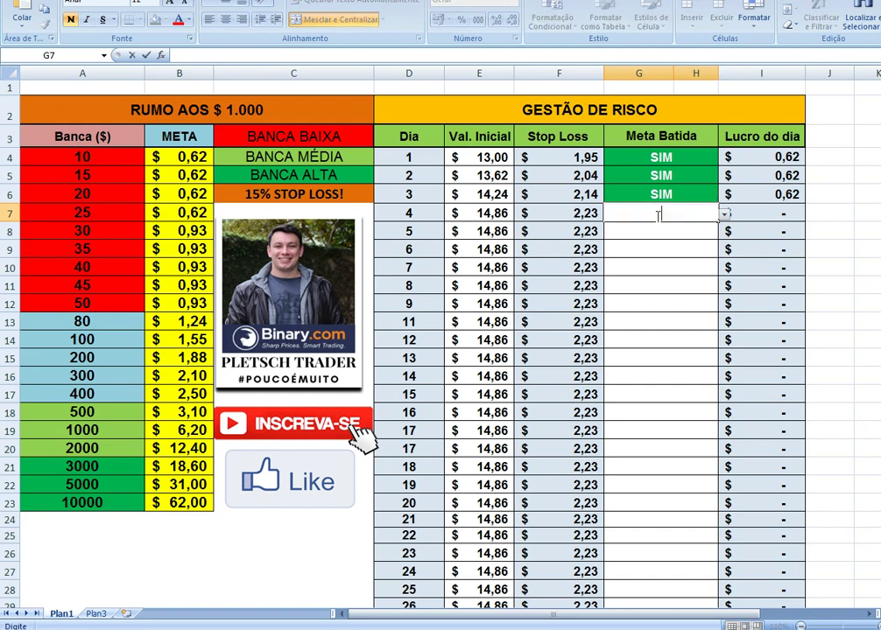
pyautogui.moveTo(661, 158); pyautogui.dragTo(656, 195)
pyautogui.press('Delete')
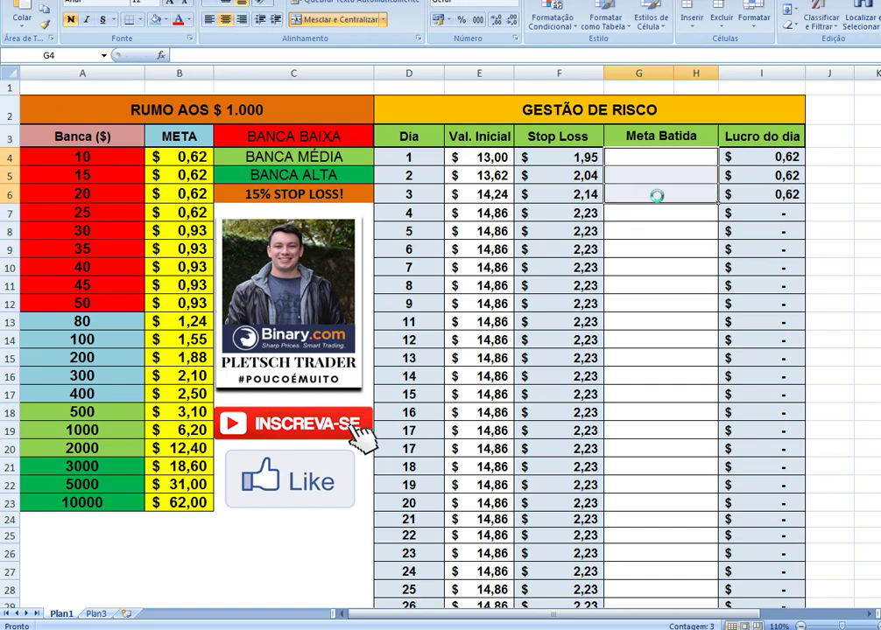
pyautogui.click(786, 159)
pyautogui.moveTo(786, 159); pyautogui.dragTo(764, 196)
pyautogui.press('Delete')
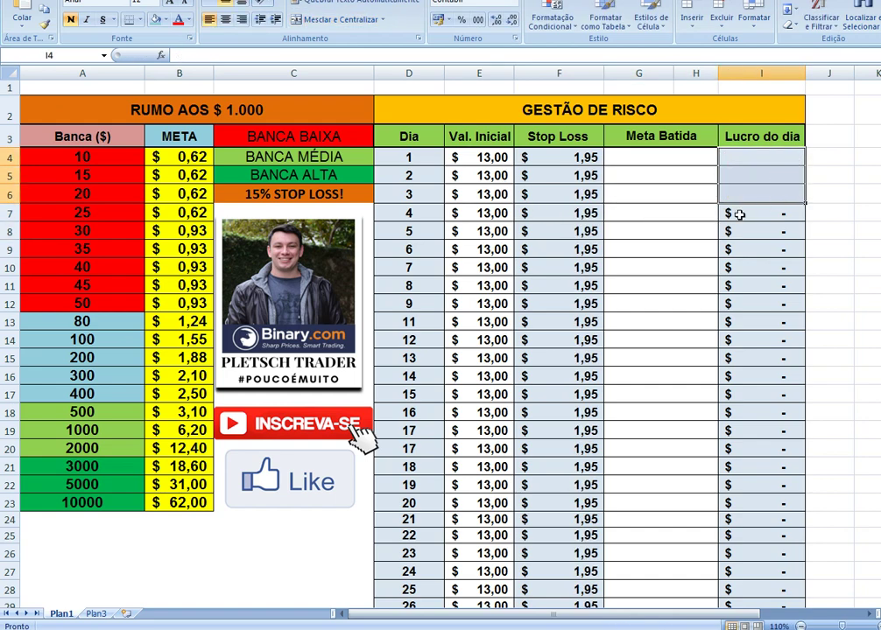
# Set the day 1 Val. Inicial in E4 to 17,00 and check the Stop Loss formula in F6
pyautogui.doubleClick(491, 161)
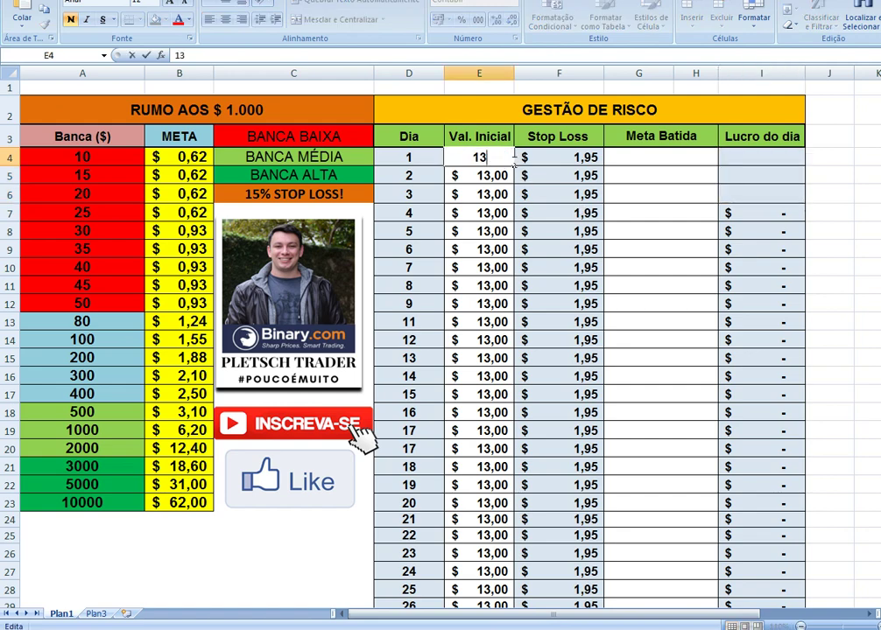
pyautogui.write('7')
pyautogui.press('Return')
pyautogui.click(569, 194)
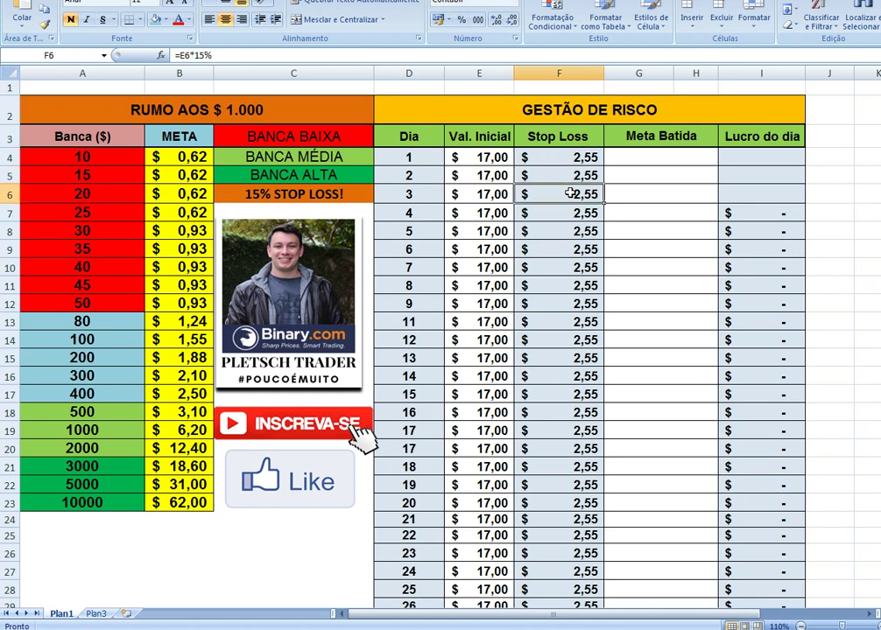
pyautogui.click(752, 176)
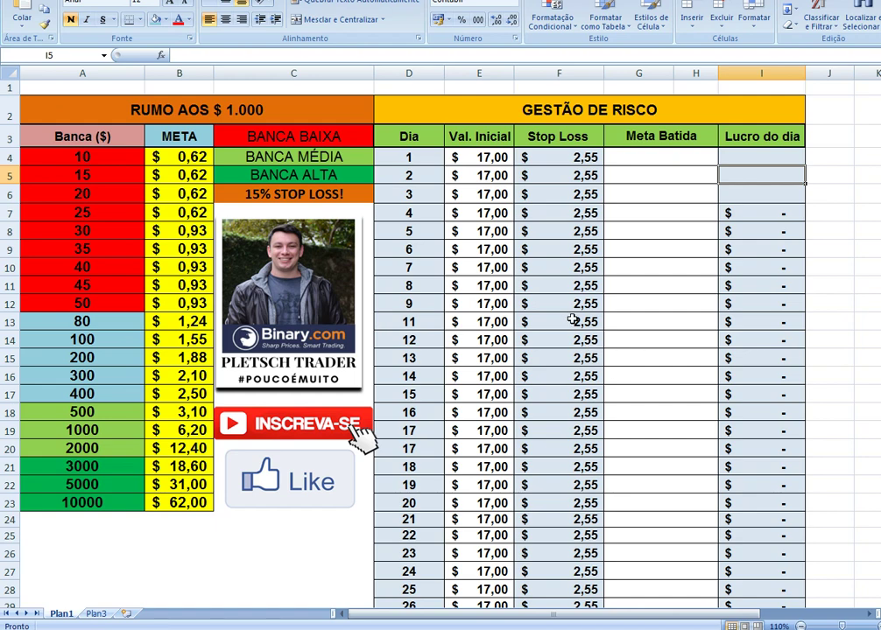
# Examine the daily rows of the GESTÃO DE RISCO table from Dia to Lucro do dia, including alongside the RUMO AOS $ 1.000 table
pyautogui.click(452, 232)
pyautogui.moveTo(431, 157); pyautogui.dragTo(568, 205)
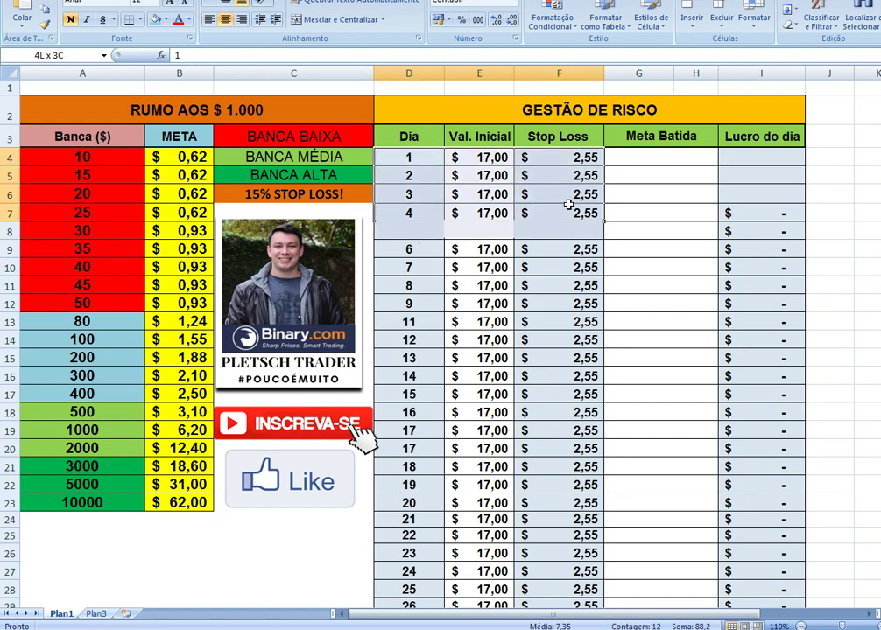
pyautogui.click(559, 359)
pyautogui.moveTo(479, 157); pyautogui.dragTo(745, 187)
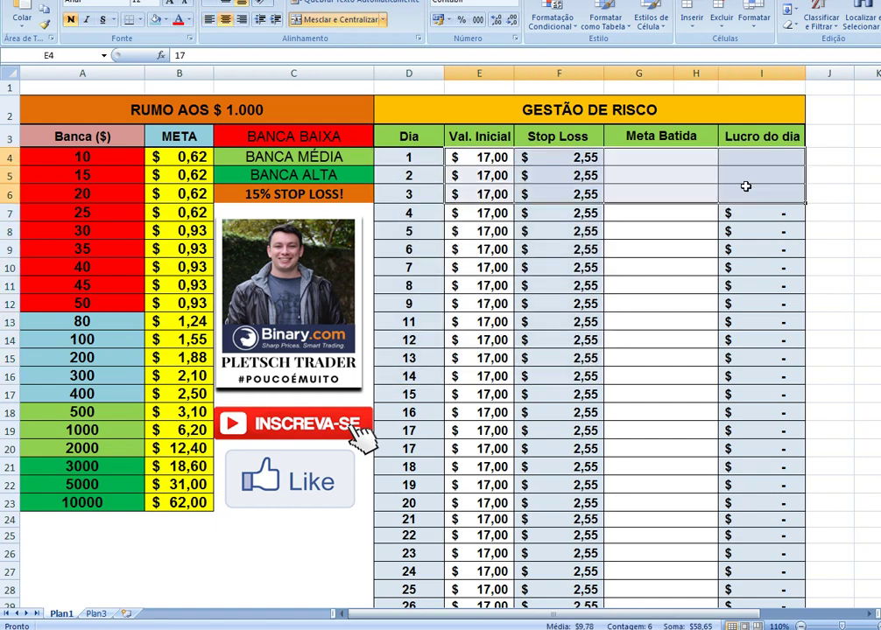
pyautogui.click(532, 190)
pyautogui.moveTo(490, 175); pyautogui.dragTo(731, 501)
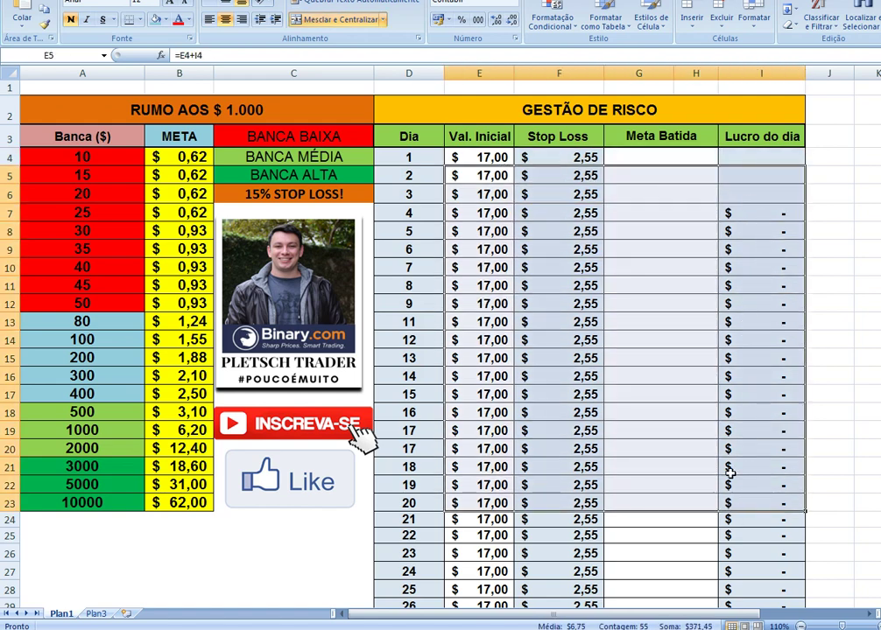
pyautogui.click(668, 375)
pyautogui.moveTo(498, 163); pyautogui.dragTo(761, 576)
pyautogui.click(595, 415)
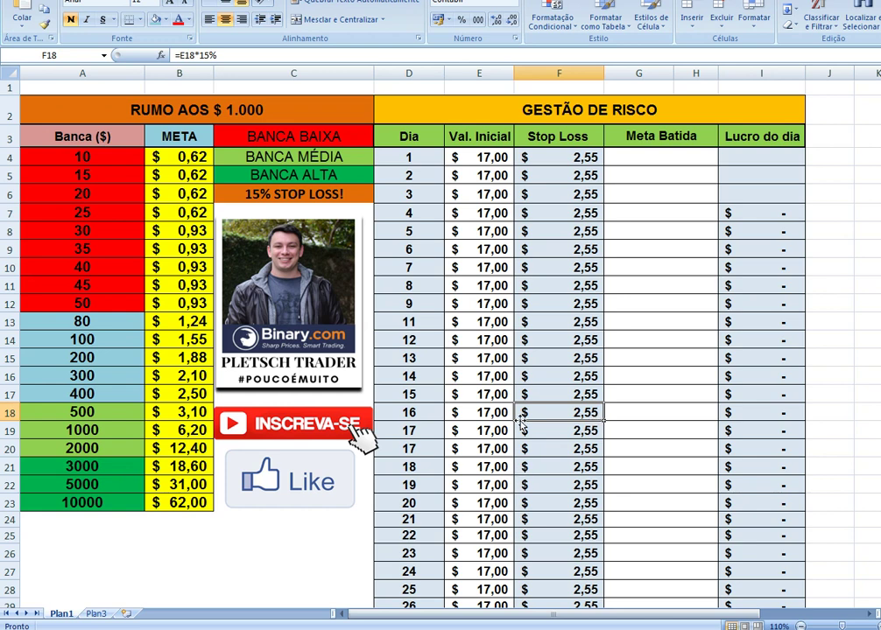
pyautogui.moveTo(427, 164); pyautogui.dragTo(578, 430)
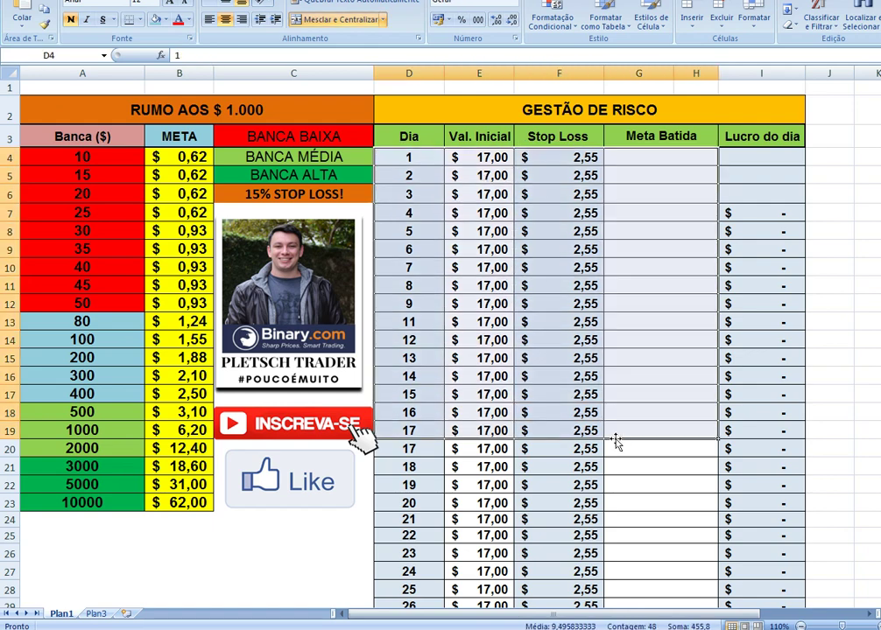
pyautogui.click(77, 107)
pyautogui.moveTo(77, 106); pyautogui.dragTo(772, 505)
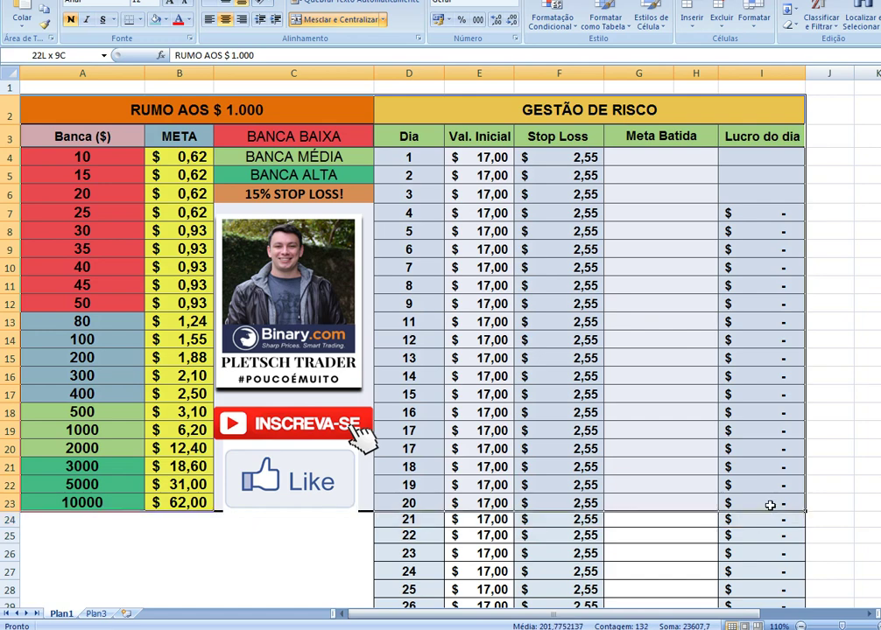
pyautogui.click(642, 506)
# Review the META for the 2000 Banca in row 20 and the whole META column B
pyautogui.click(95, 447)
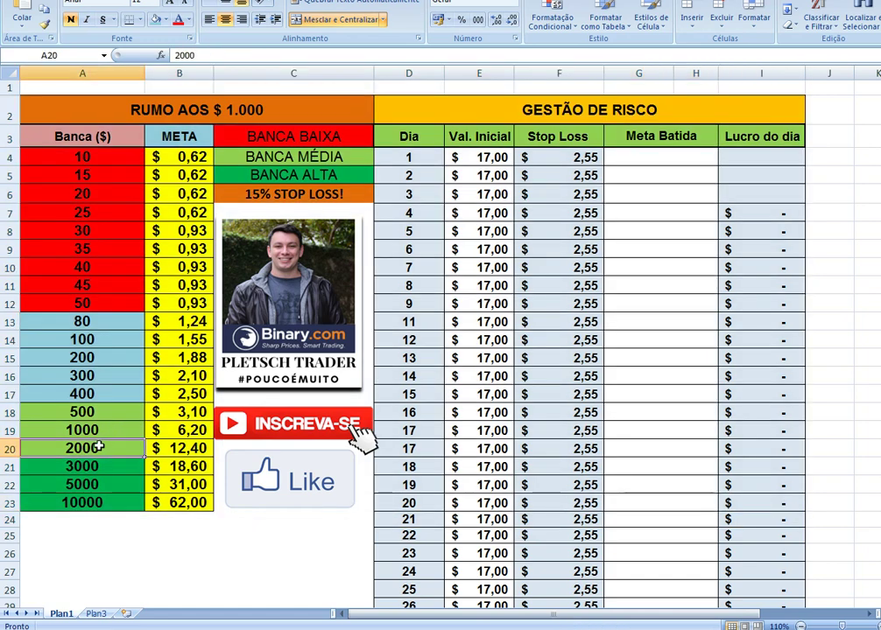
pyautogui.click(156, 447)
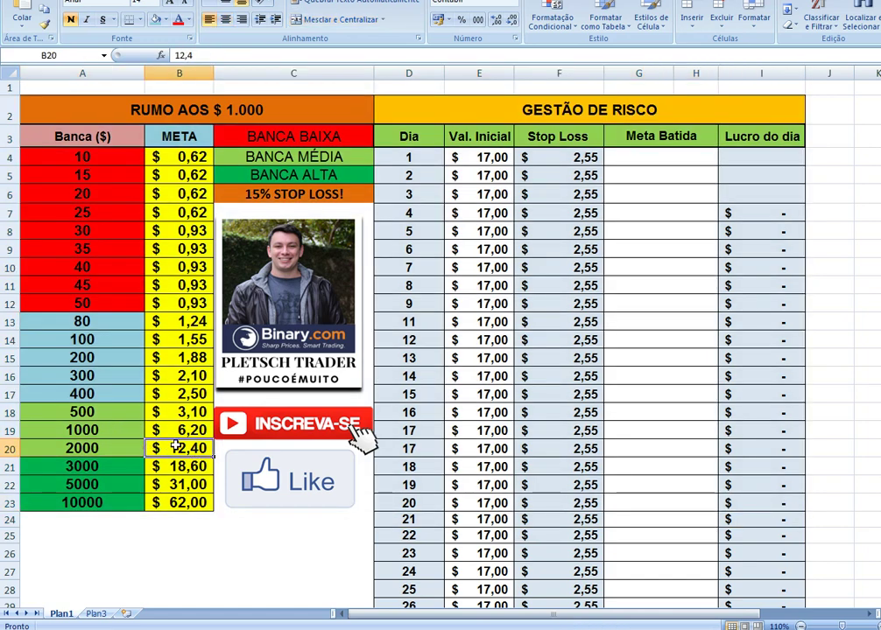
pyautogui.click(112, 445)
pyautogui.click(173, 447)
pyautogui.moveTo(175, 136); pyautogui.dragTo(177, 499)
pyautogui.click(499, 451)
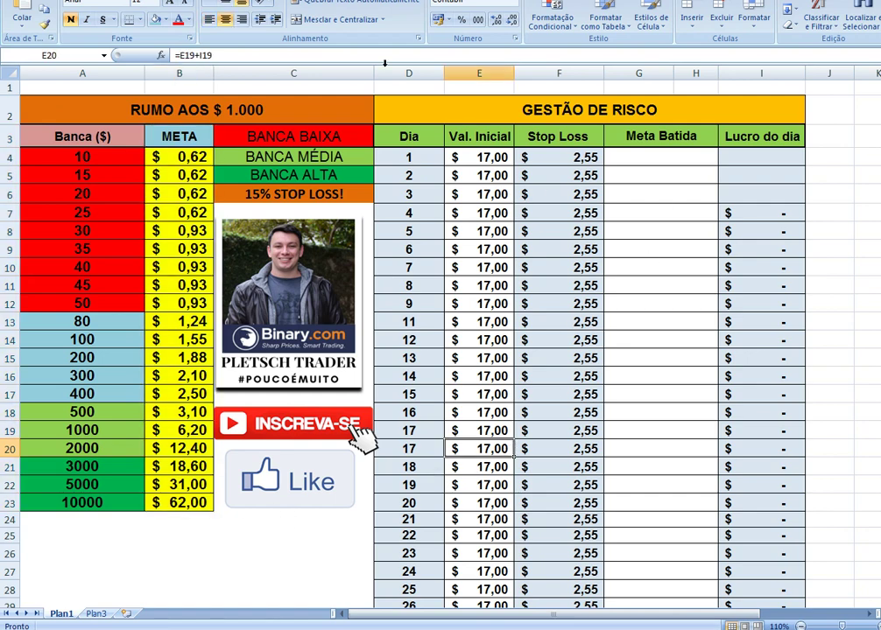
pyautogui.click(610, 304)
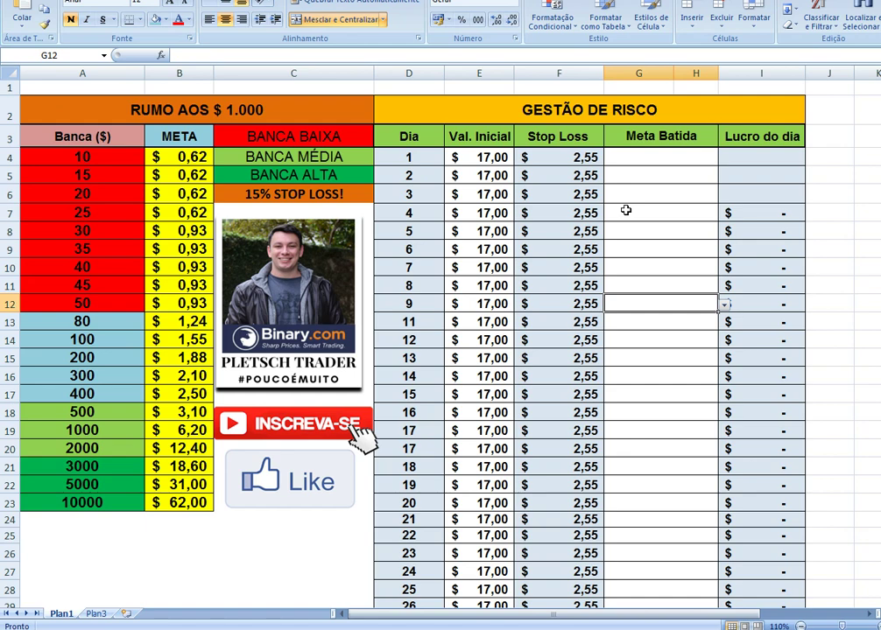